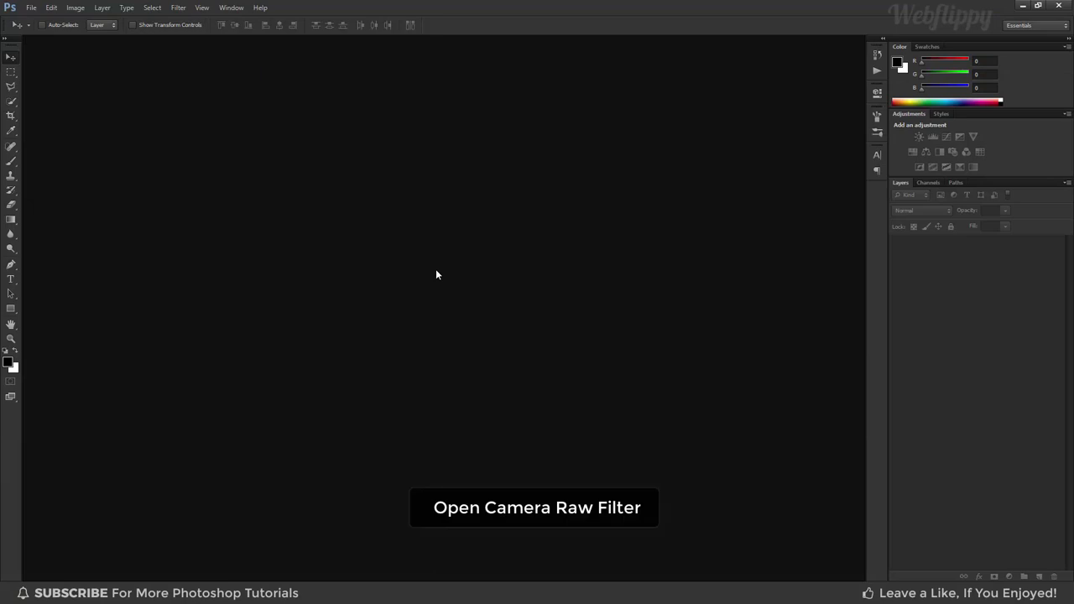
# Step: Open darren-lawrence-rg0zGa5Kf6aQ-unsplash.jpg from the Sample folder in Camera Raw via File > Open As
pyautogui.click(31, 8)
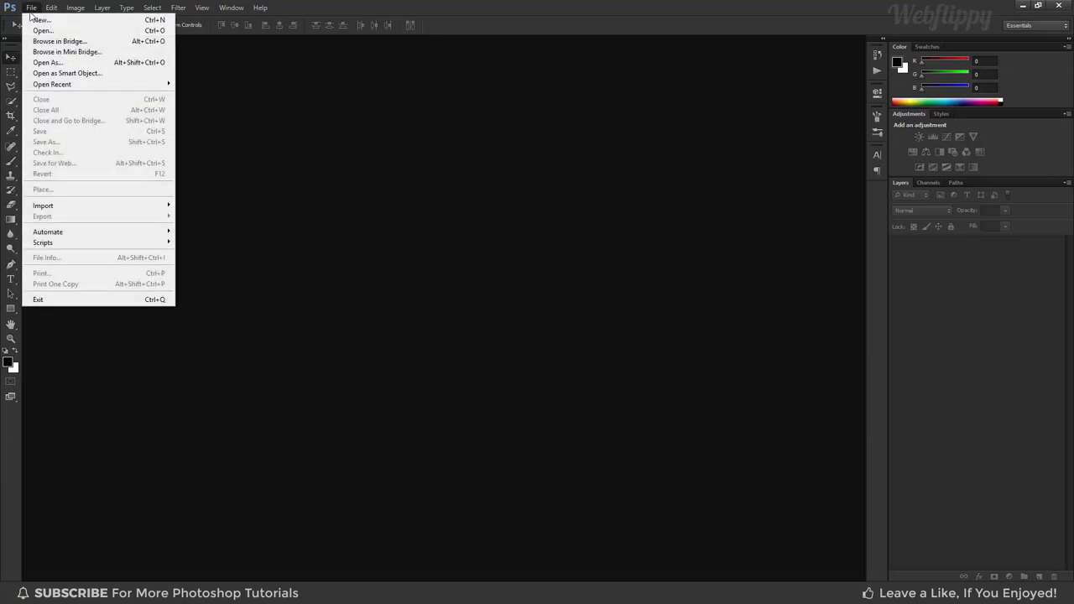
pyautogui.click(57, 65)
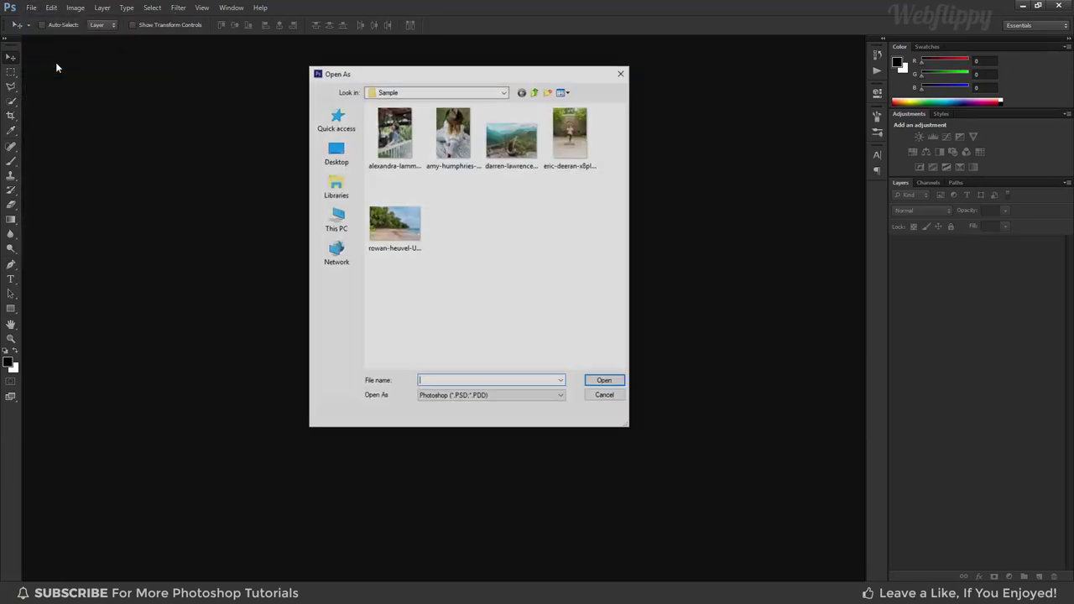
pyautogui.click(492, 166)
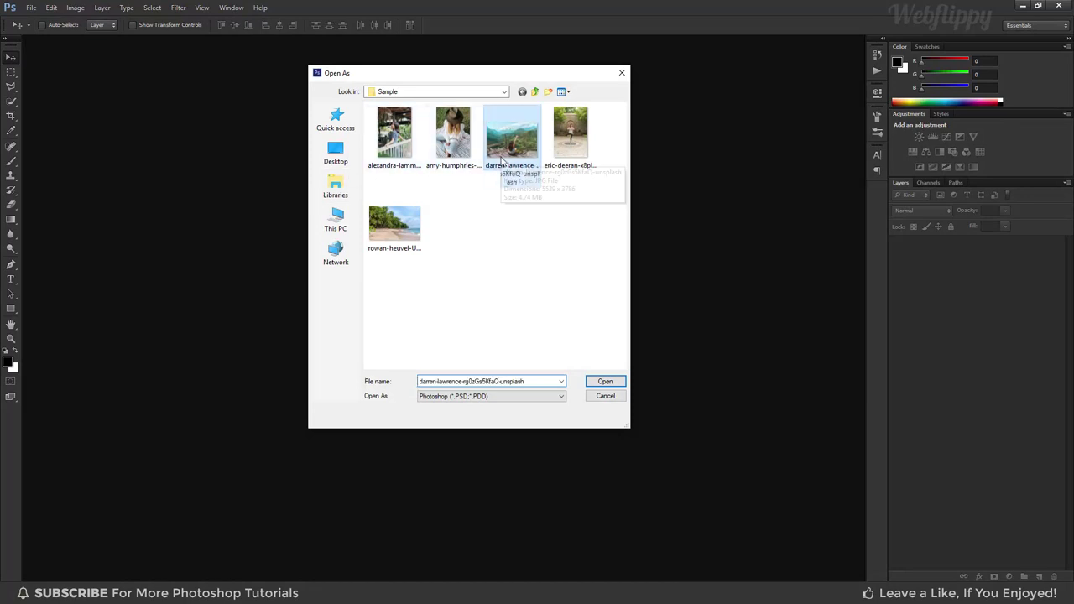
pyautogui.click(506, 398)
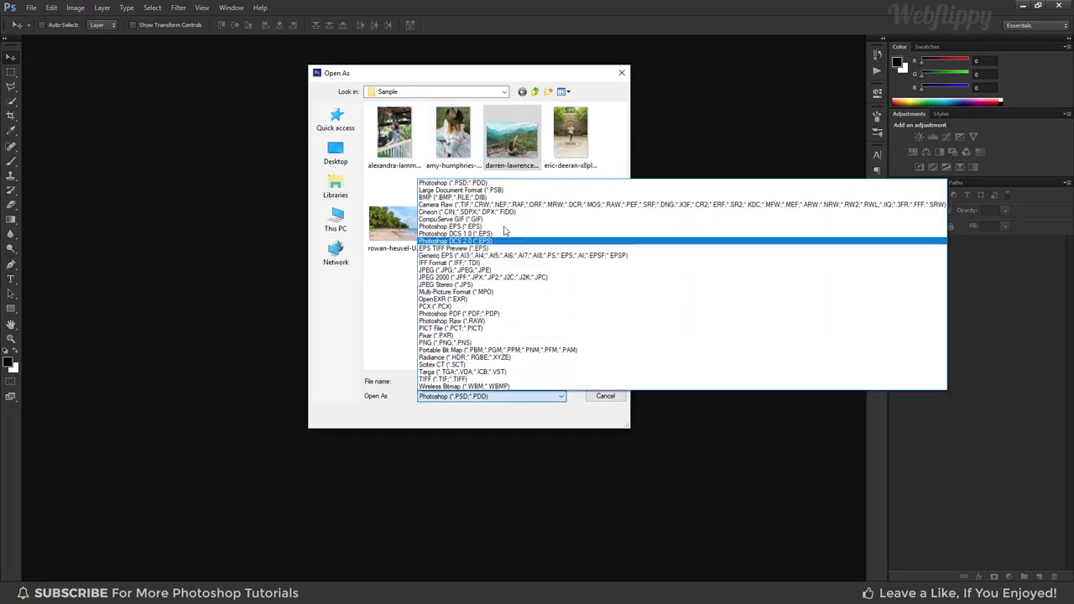
pyautogui.click(502, 206)
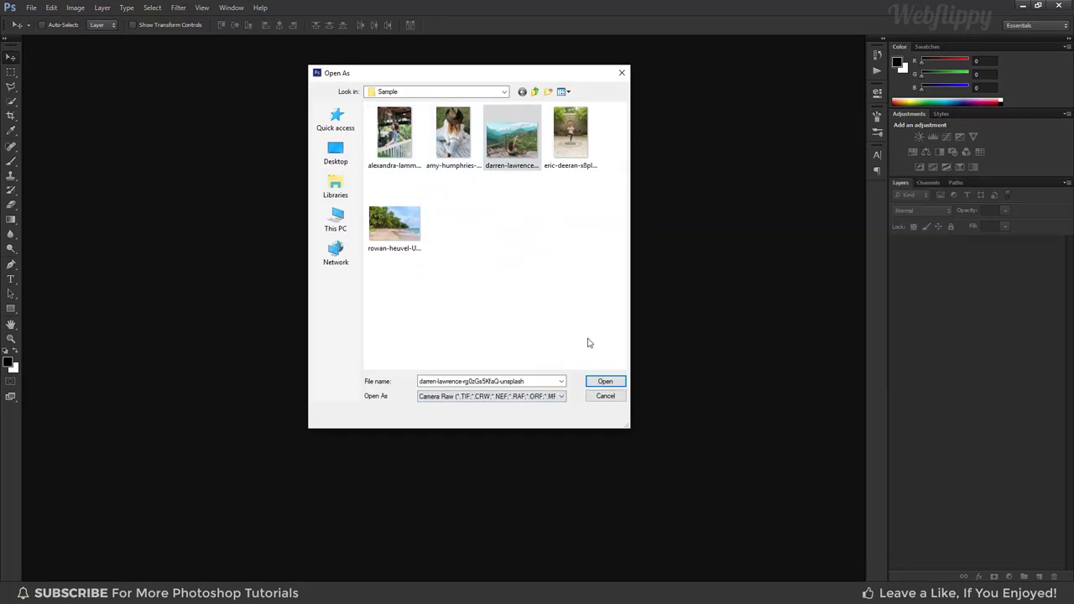
pyautogui.click(598, 383)
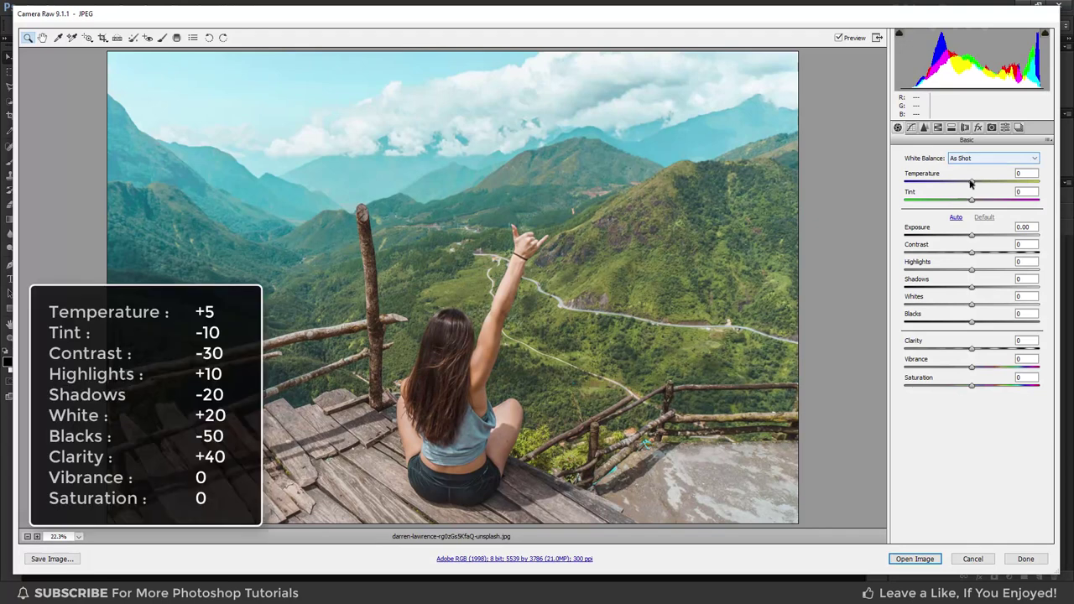
# Step: Set Basic: Temperature +5, Tint -10, Contrast -30, Highlights +10, Shadows -20, Whites +20, Blacks -50, Clarity +40
pyautogui.moveTo(971, 182); pyautogui.dragTo(977, 183)
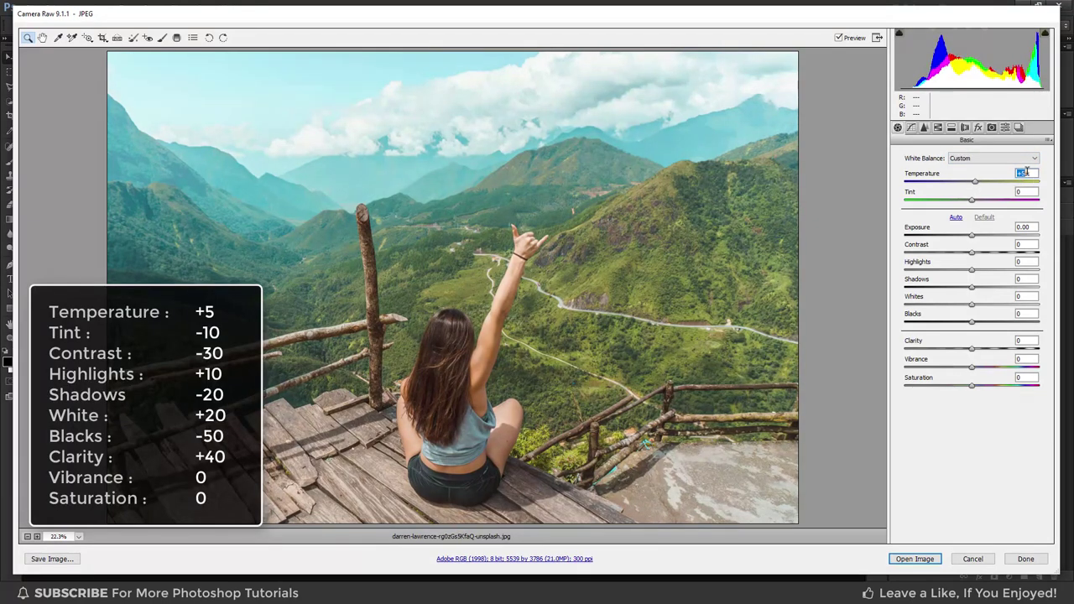
pyautogui.moveTo(973, 203); pyautogui.dragTo(966, 203)
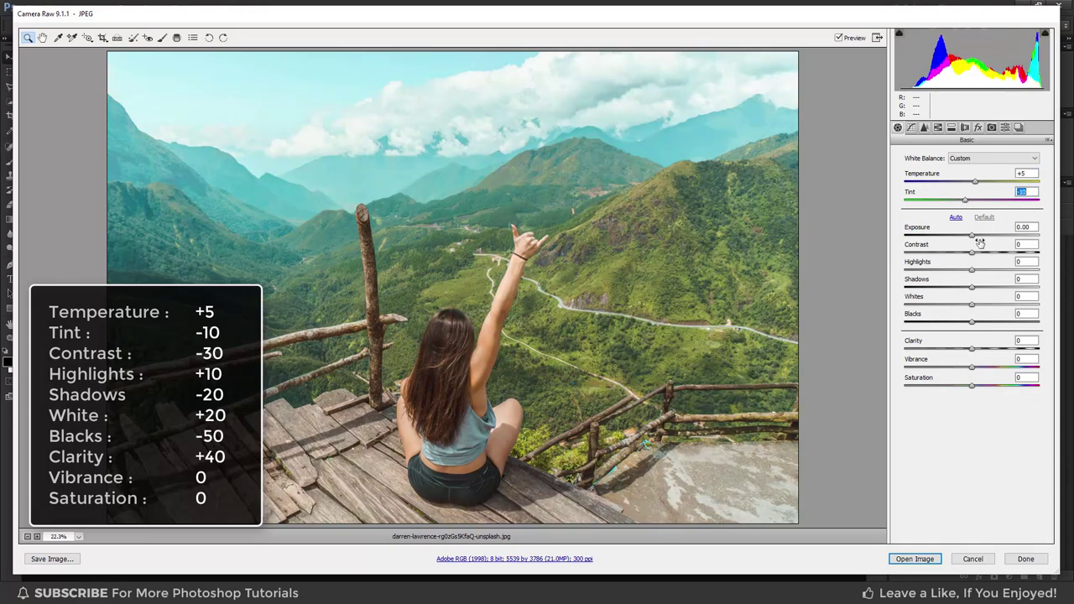
pyautogui.moveTo(973, 253); pyautogui.dragTo(953, 260)
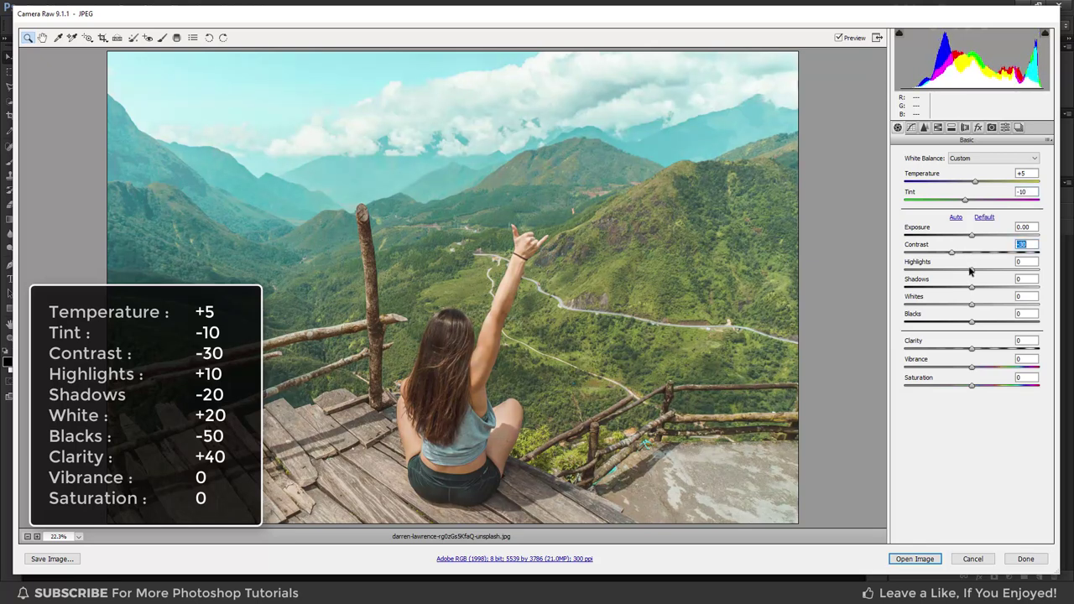
pyautogui.moveTo(971, 269); pyautogui.dragTo(979, 274)
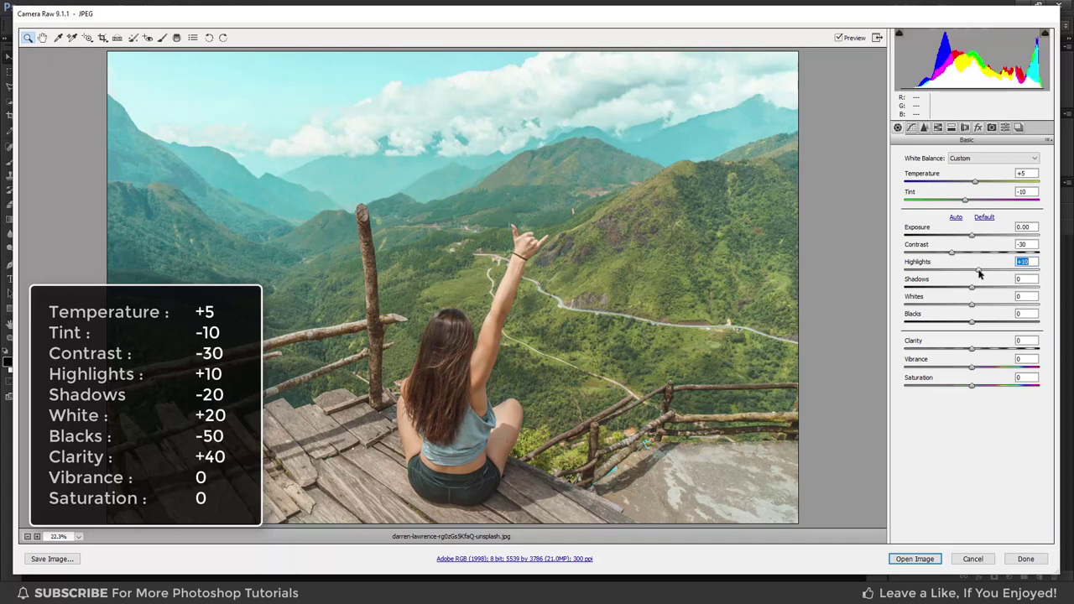
pyautogui.moveTo(974, 291); pyautogui.dragTo(960, 290)
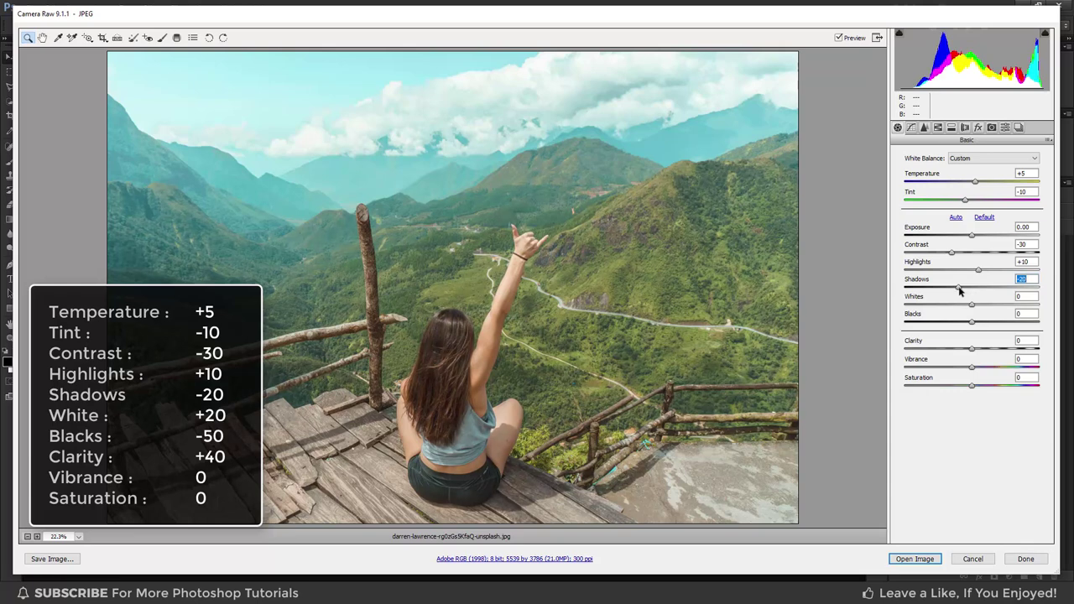
pyautogui.moveTo(972, 305)
pyautogui.mouseDown()
pyautogui.moveTo(986, 308)
pyautogui.moveTo(941, 332)
pyautogui.mouseUp()
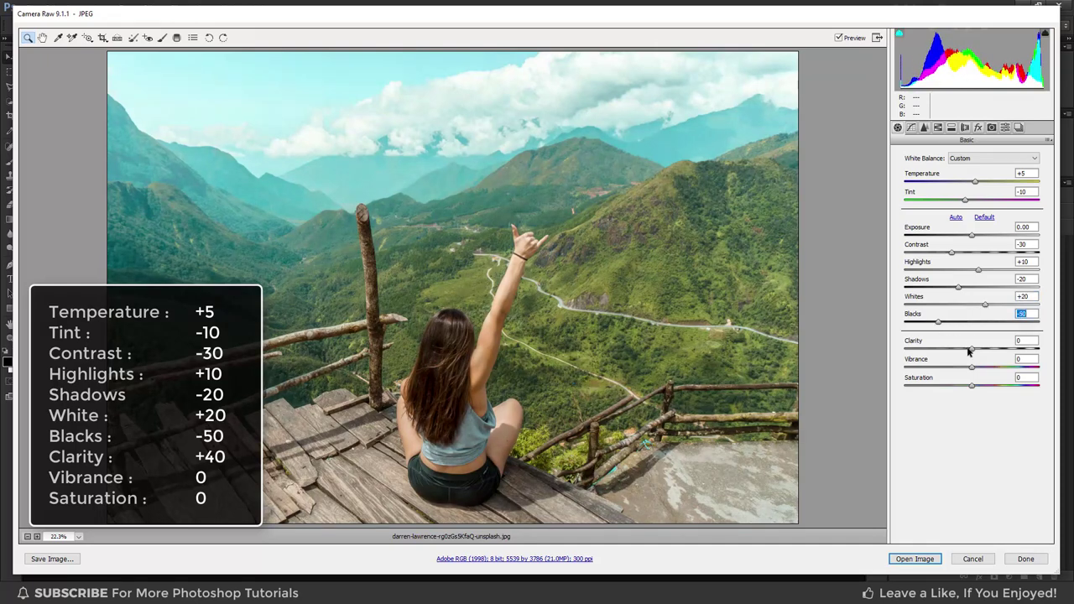
pyautogui.moveTo(971, 353); pyautogui.dragTo(998, 353)
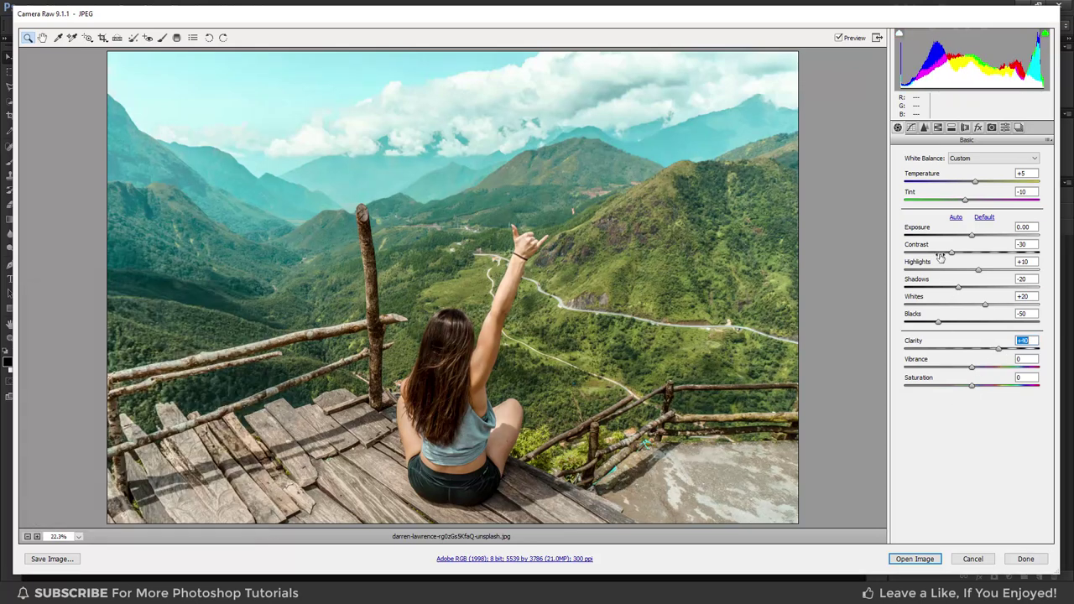
pyautogui.click(912, 128)
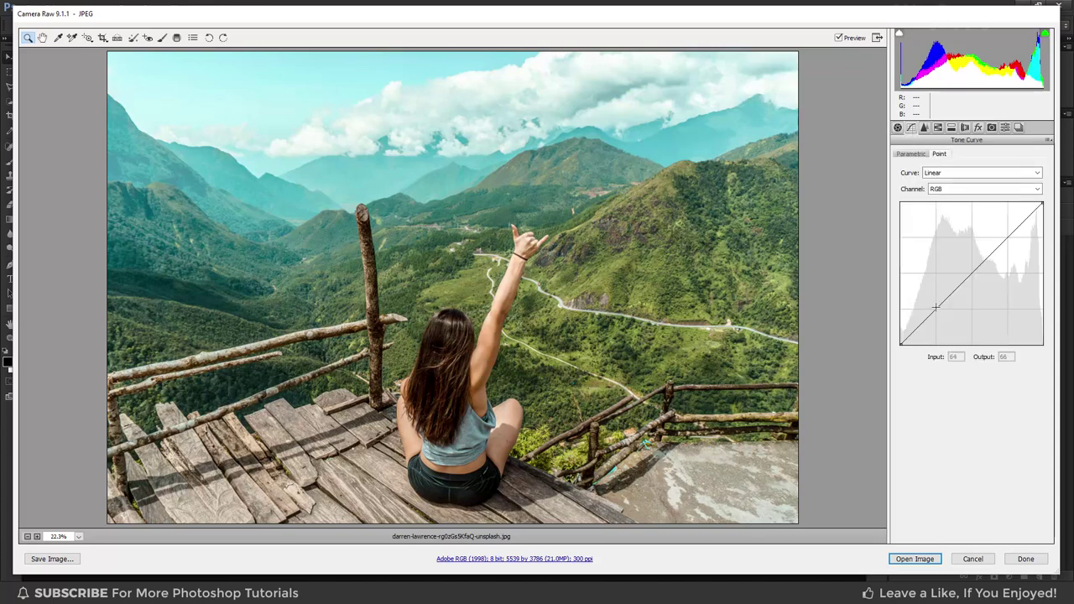
# Step: Shape a gentle S point curve with the black point lifted to 10 and white point at 245
pyautogui.moveTo(936, 308); pyautogui.dragTo(936, 312)
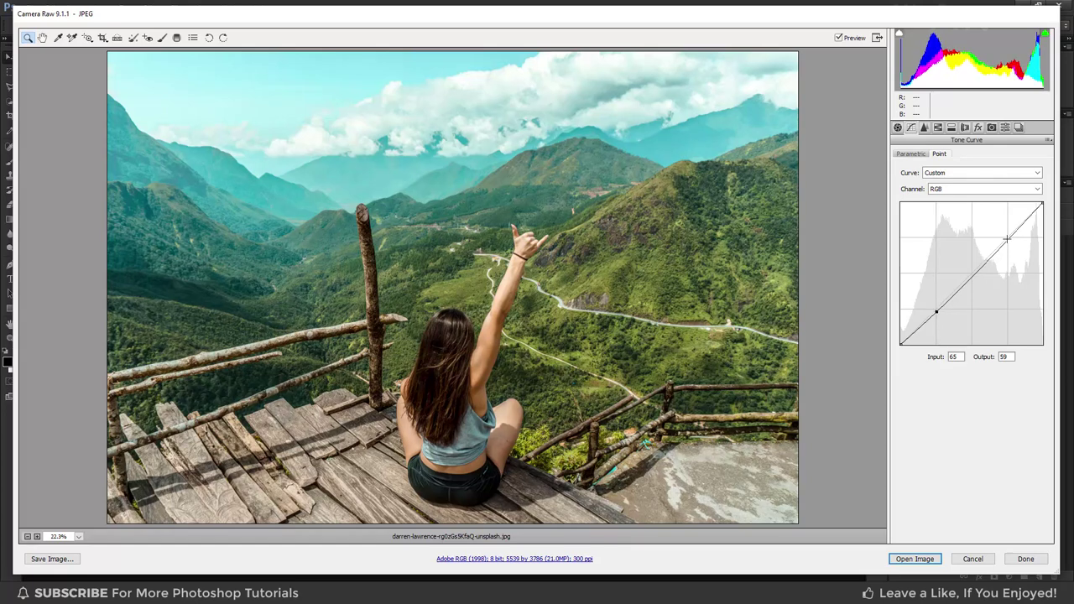
pyautogui.moveTo(1007, 237); pyautogui.dragTo(1006, 234)
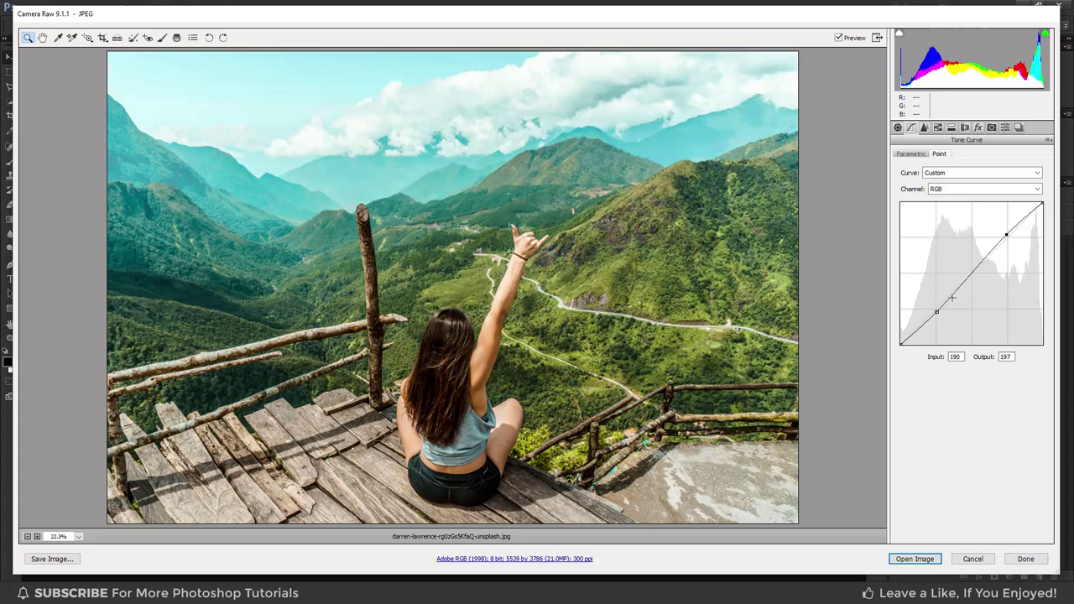
pyautogui.press('Right')
pyautogui.press('Down')
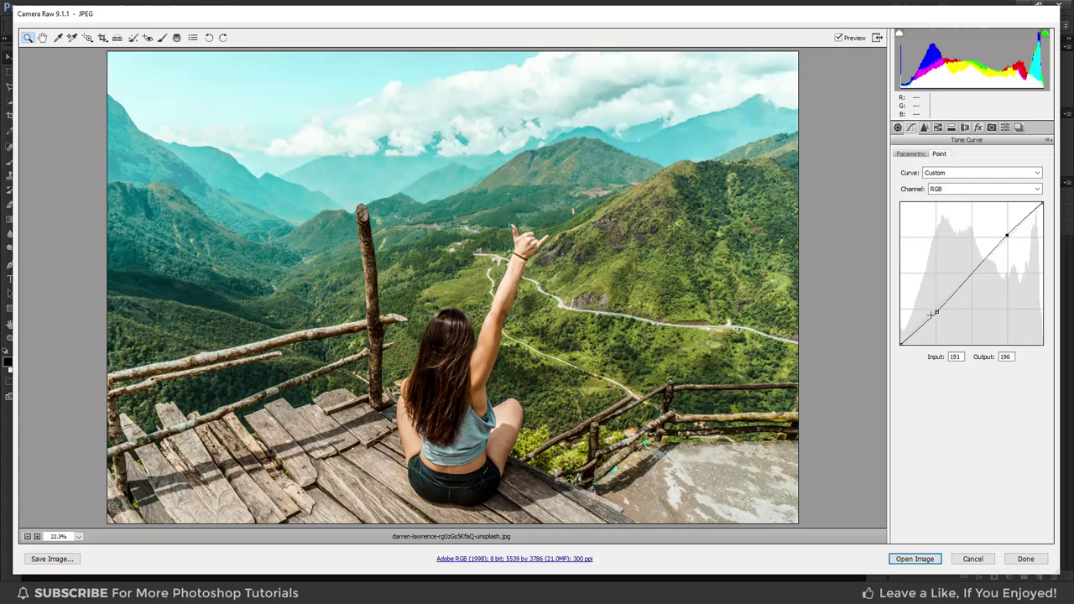
pyautogui.moveTo(901, 344); pyautogui.dragTo(895, 337)
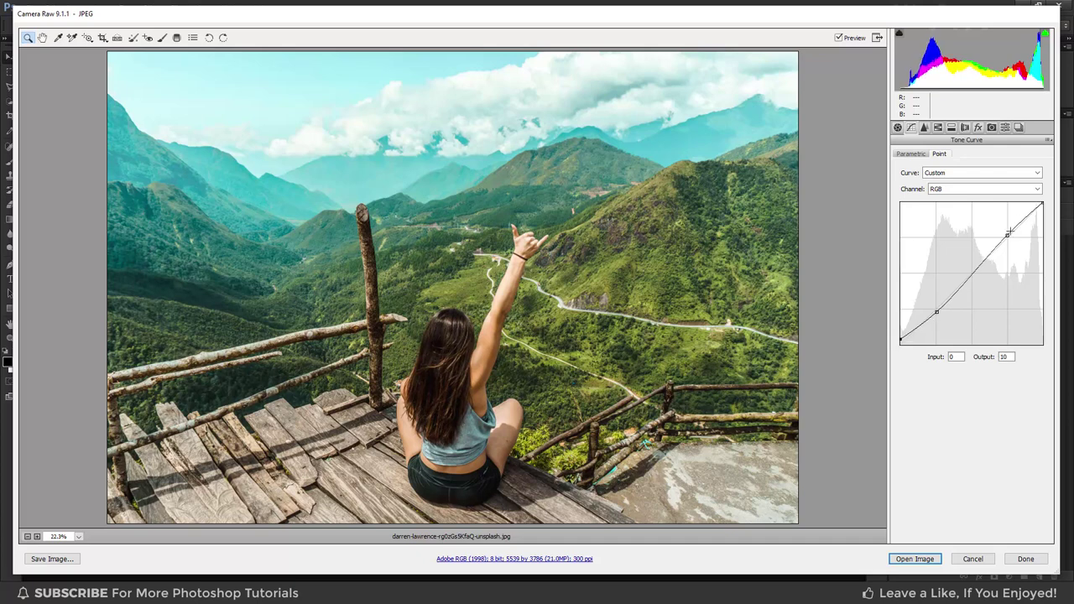
pyautogui.moveTo(1039, 205); pyautogui.dragTo(1052, 208)
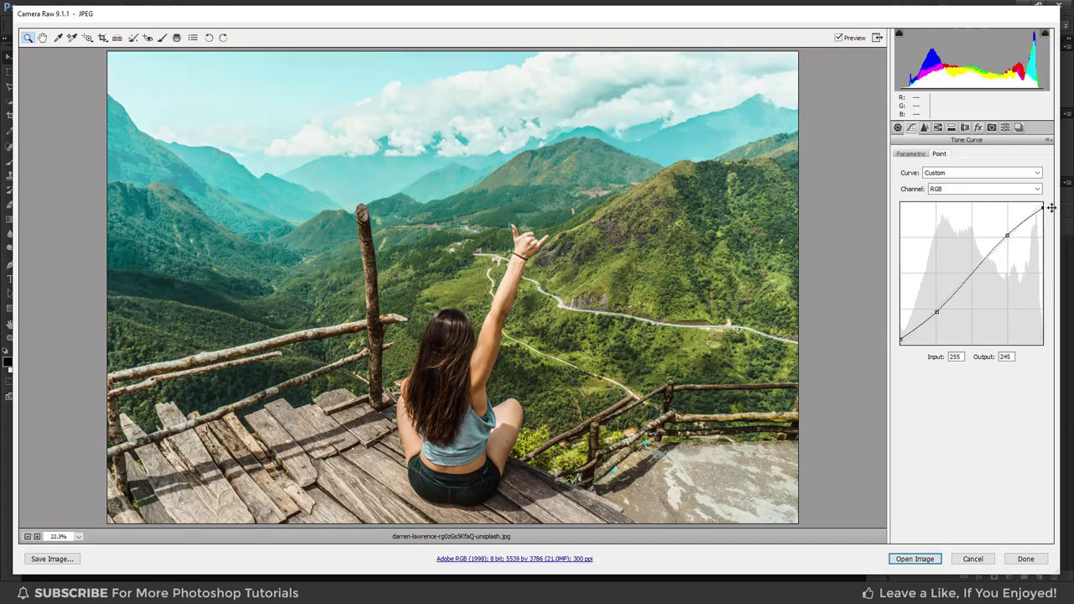
pyautogui.click(944, 128)
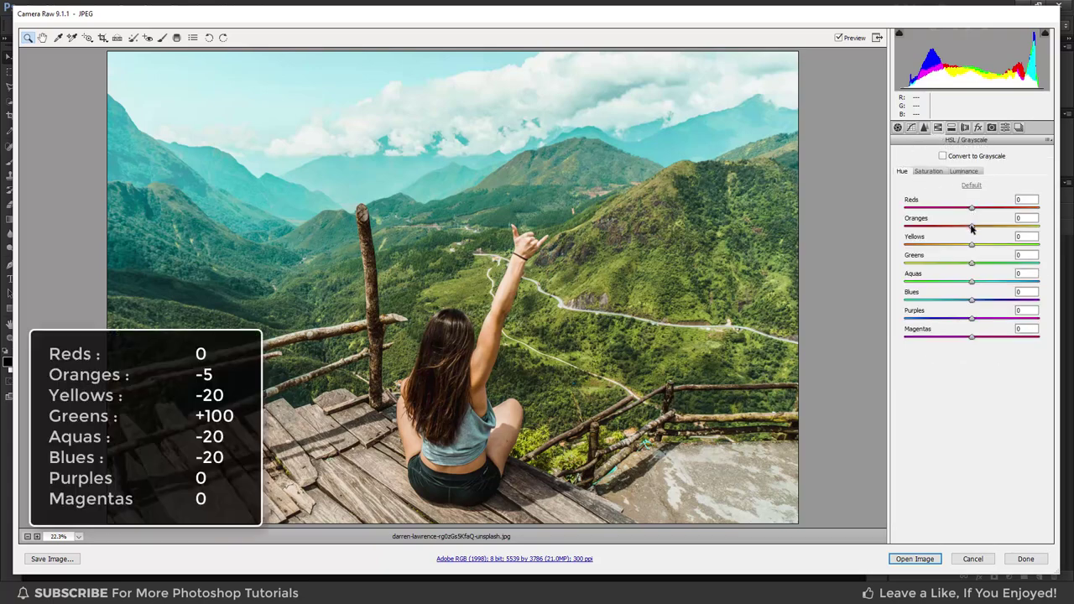
# Step: Set HSL Hue to Oranges -5, Yellows -20, Greens +100, Aquas -20 and Blues -20
pyautogui.click(1019, 217)
pyautogui.write('5')
pyautogui.click(1025, 236)
pyautogui.write('0')
pyautogui.moveTo(972, 264); pyautogui.dragTo(1051, 267)
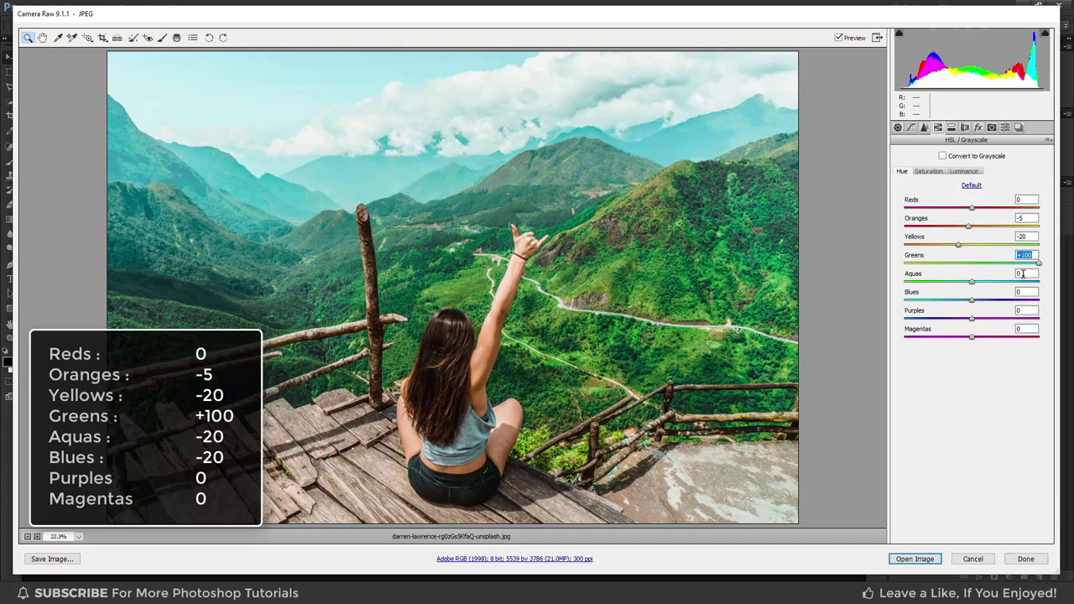
pyautogui.click(1023, 274)
pyautogui.write('0')
pyautogui.click(1024, 291)
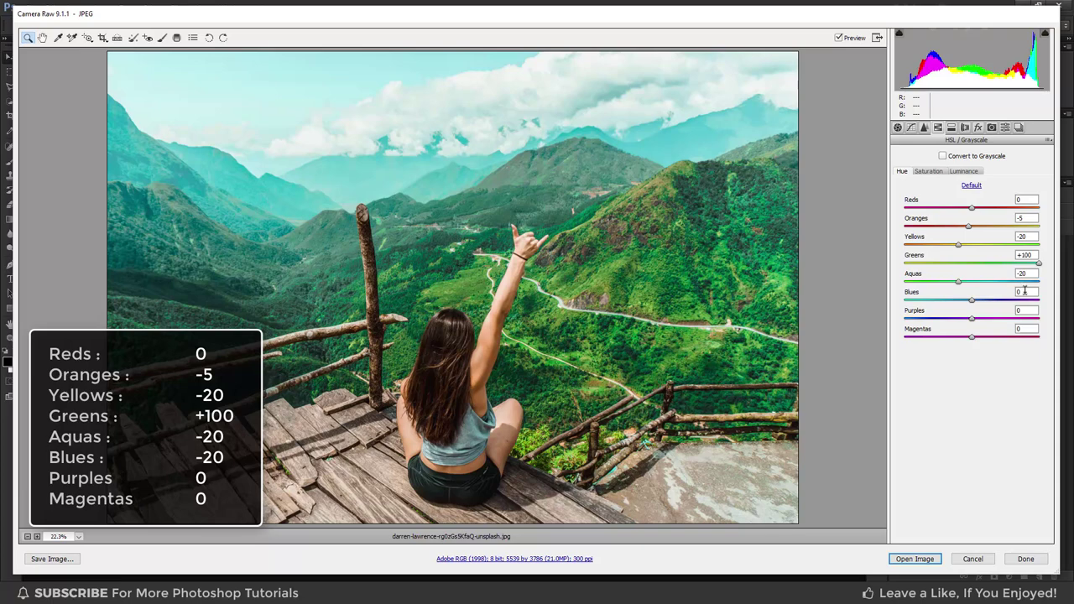
pyautogui.write('-20')
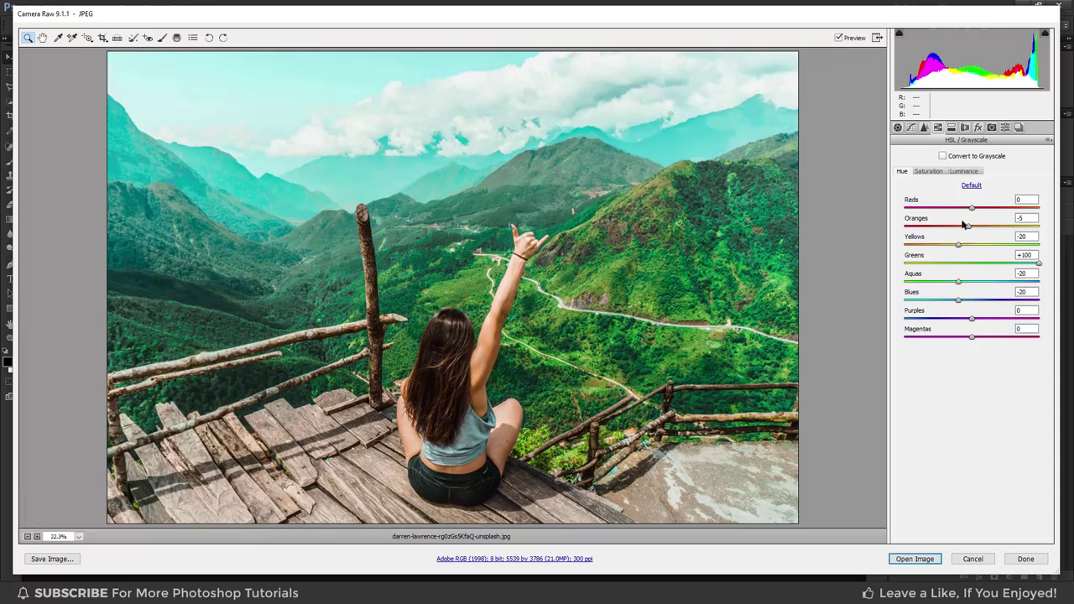
pyautogui.click(928, 171)
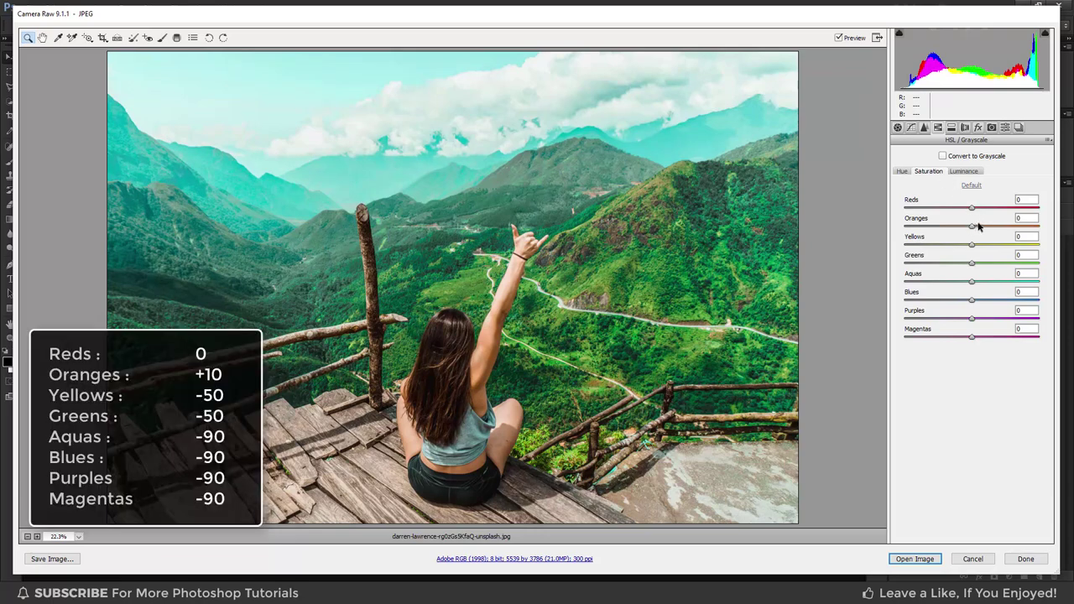
# Step: Set HSL Saturation for Oranges to +10 and Yellows and Greens to -50
pyautogui.click(1019, 218)
pyautogui.write('10')
pyautogui.click(1023, 237)
pyautogui.write('-50')
pyautogui.click(1024, 255)
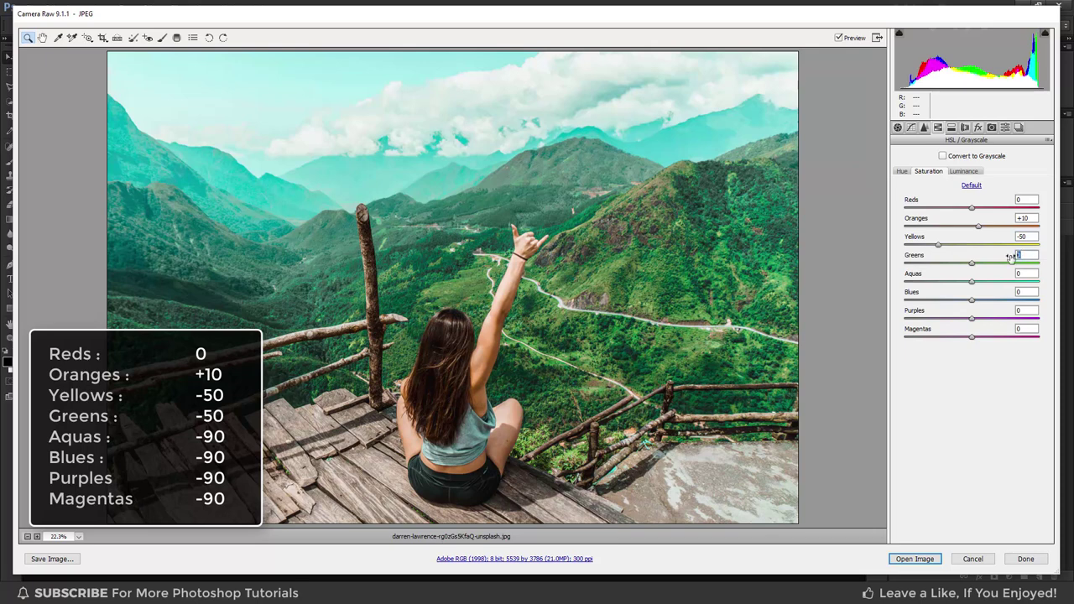
pyautogui.write('-50')
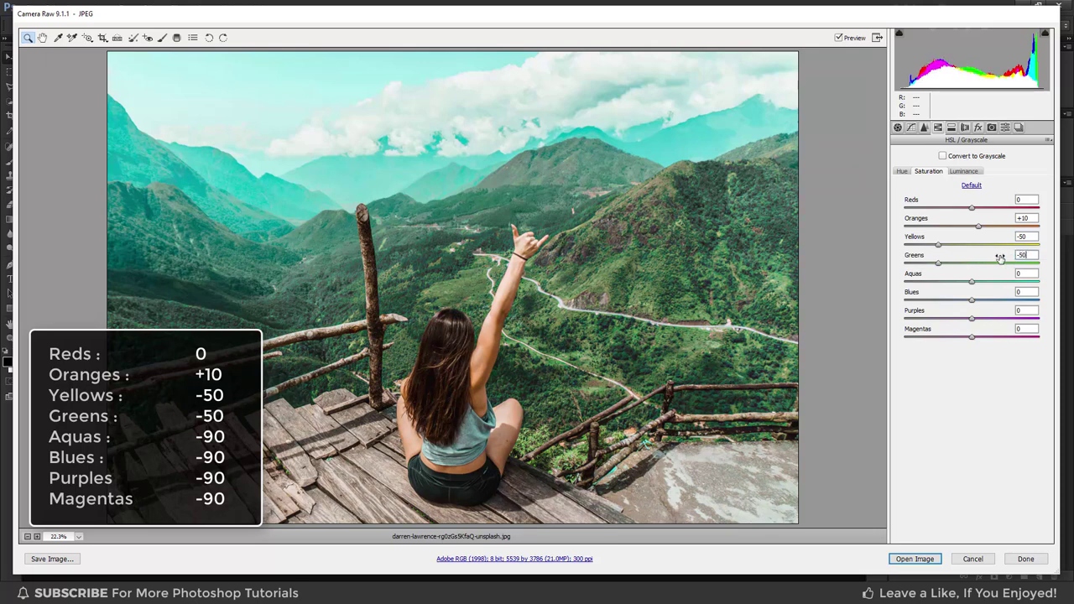
# Step: Set Aquas, Blues, Purples and Magentas saturation to -90, greying the sky
pyautogui.click(1021, 274)
pyautogui.write('-90')
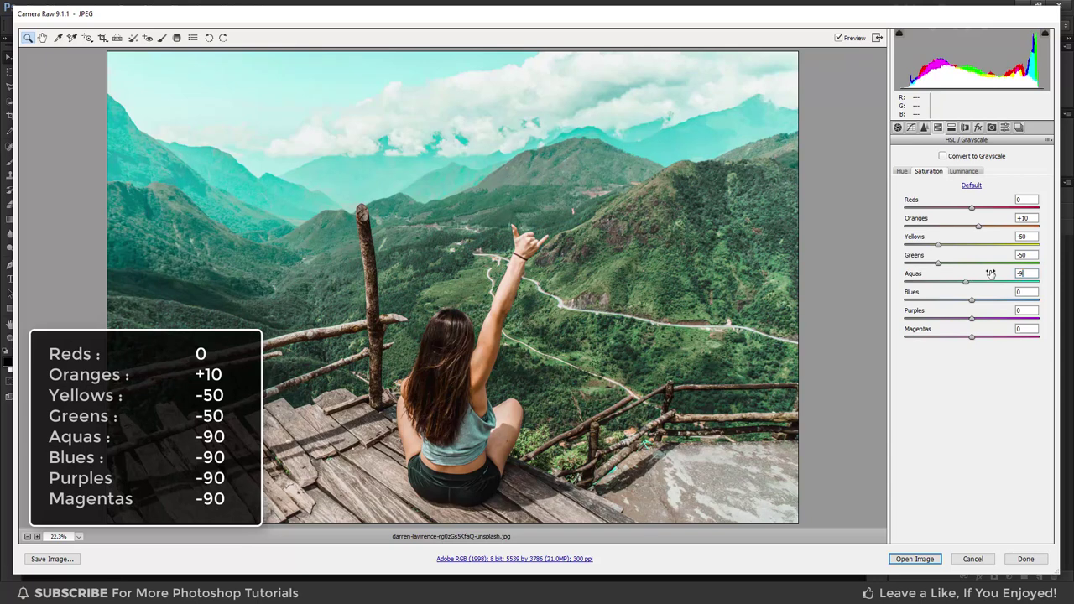
pyautogui.press('Tab')
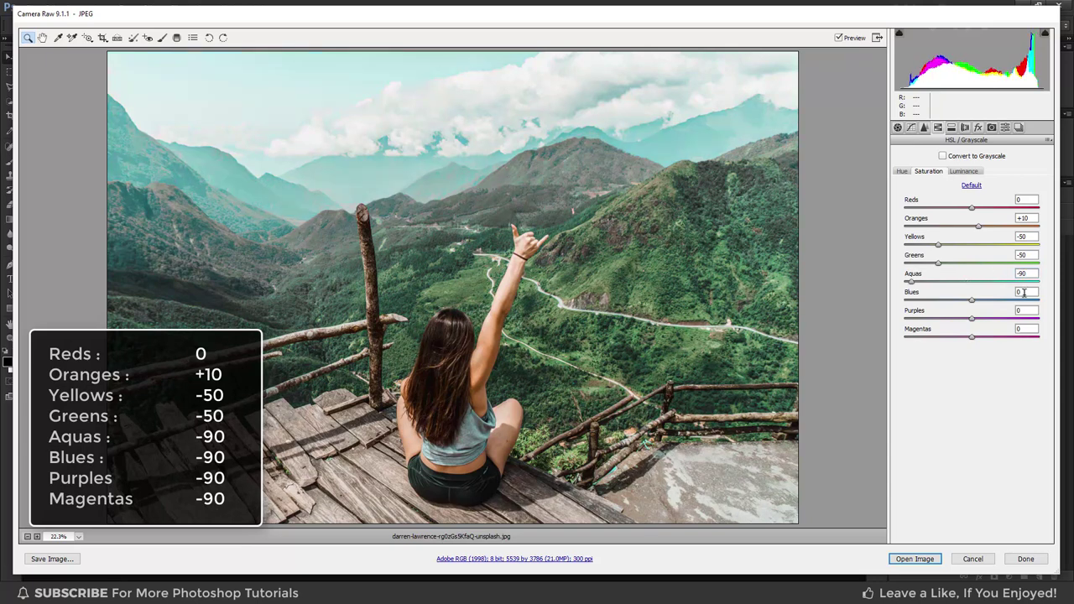
pyautogui.write('-90')
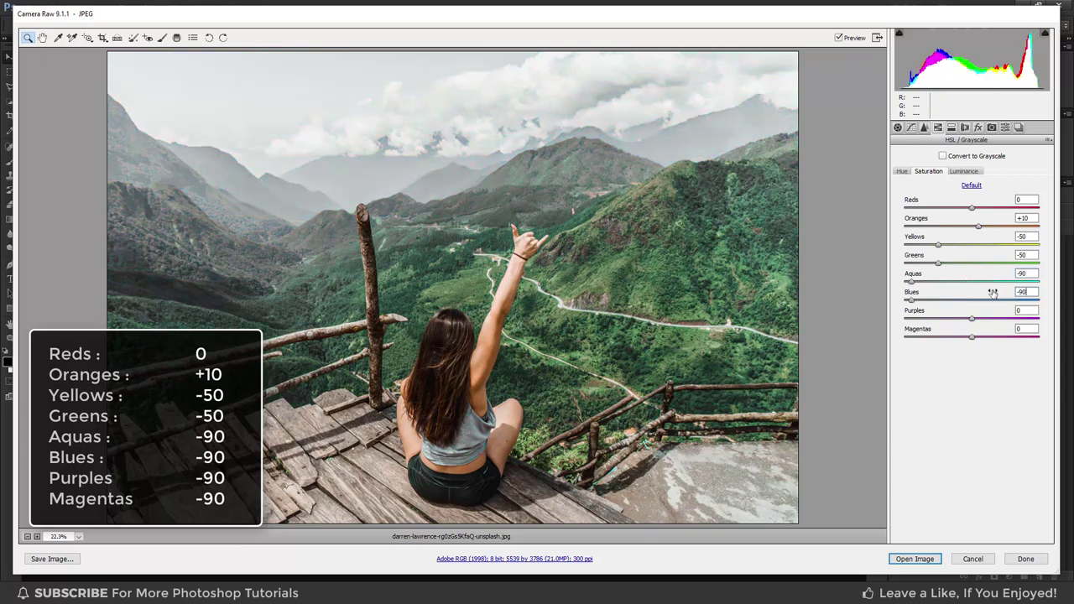
pyautogui.press('Tab')
pyautogui.write('90')
pyautogui.press('Tab')
pyautogui.write('-')
pyautogui.write('90')
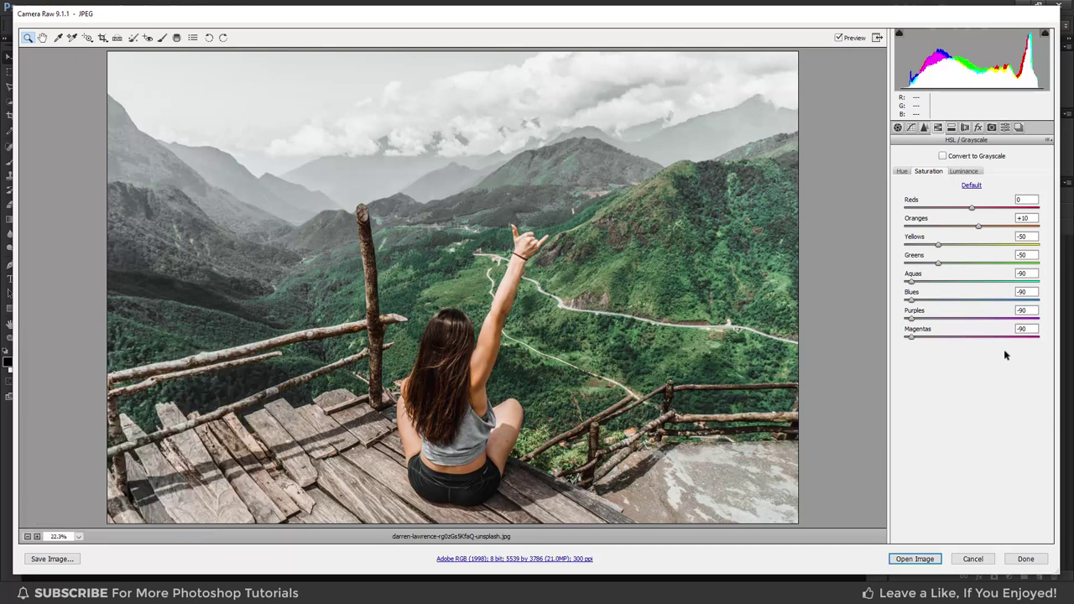
# Step: Set HSL Luminance for Oranges, Yellows and Greens to +10 each
pyautogui.click(965, 171)
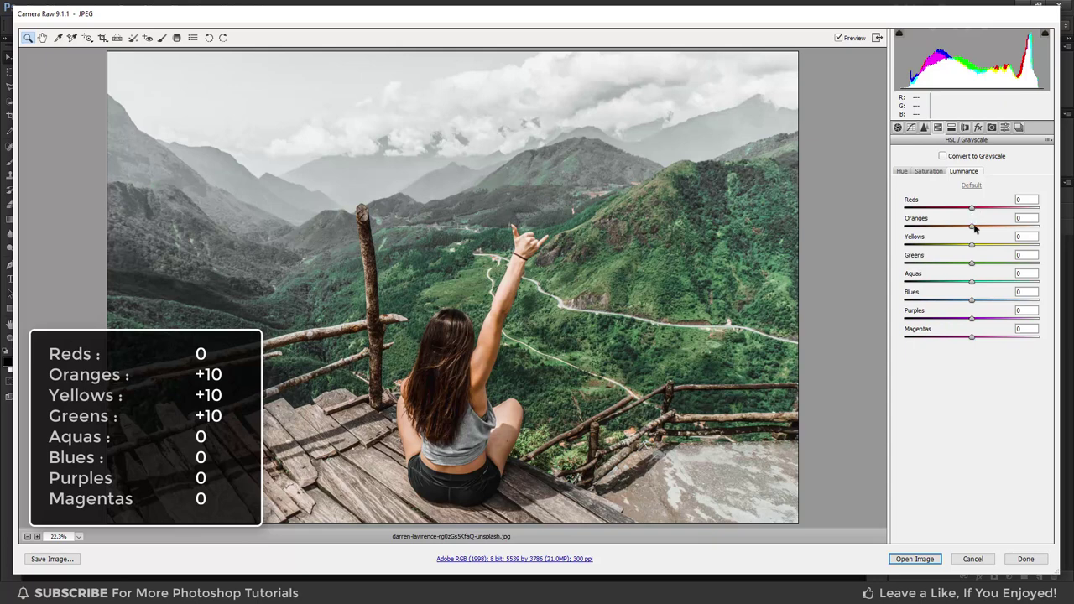
pyautogui.click(1026, 218)
pyautogui.write('10')
pyautogui.press('Tab')
pyautogui.write('10')
pyautogui.press('Tab')
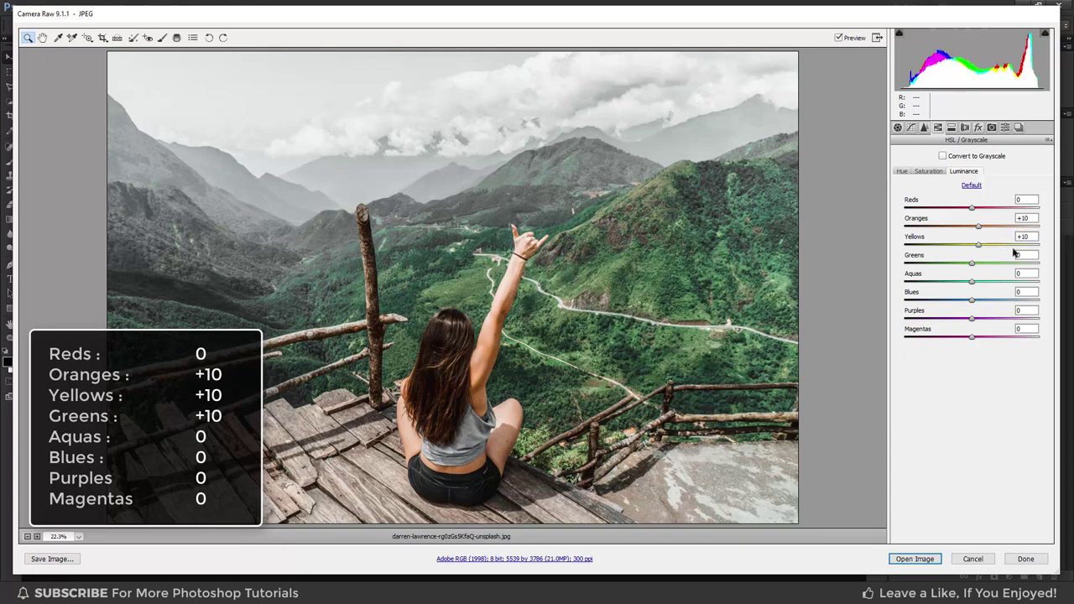
pyautogui.write('10')
pyautogui.press('Tab')
# Step: Give the split-toning shadows Hue 30 and Saturation 5, leaving highlights at 0
pyautogui.click(953, 128)
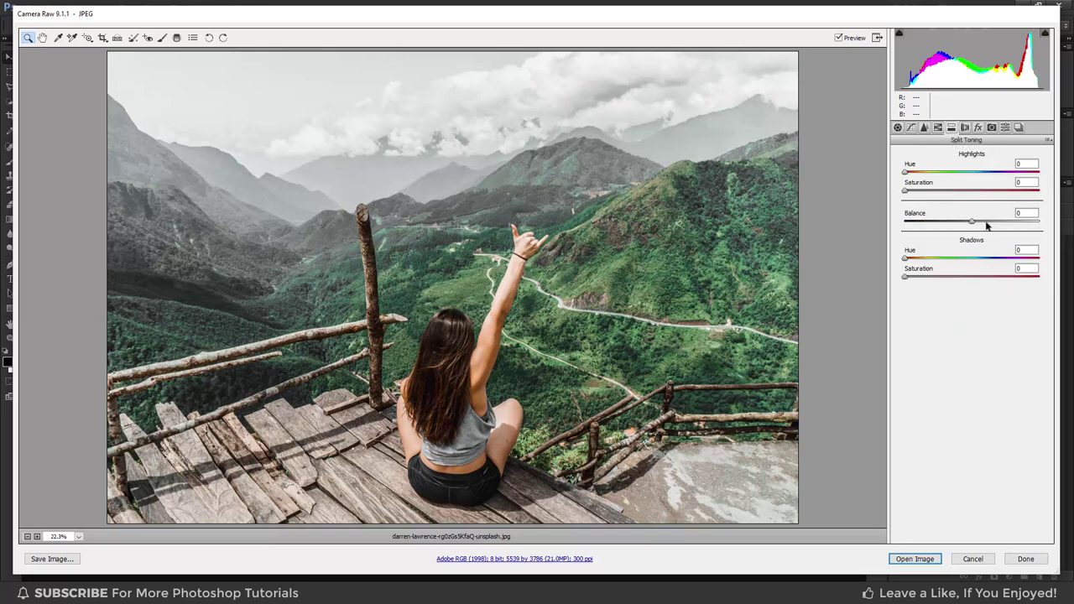
pyautogui.click(1021, 249)
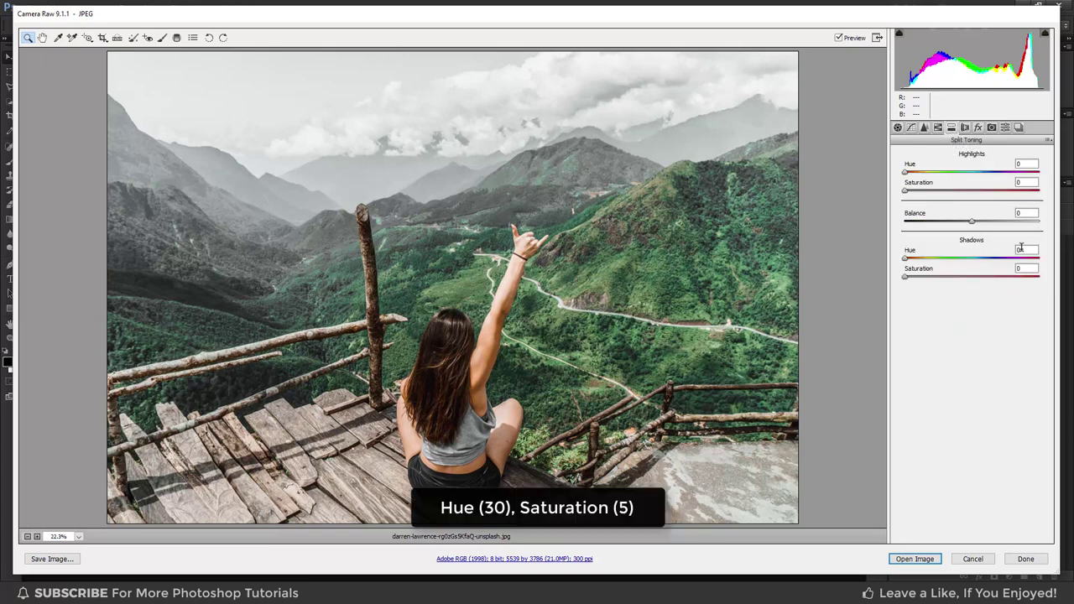
pyautogui.moveTo(905, 258); pyautogui.dragTo(918, 263)
pyautogui.click(907, 278)
pyautogui.moveTo(909, 280); pyautogui.dragTo(912, 281)
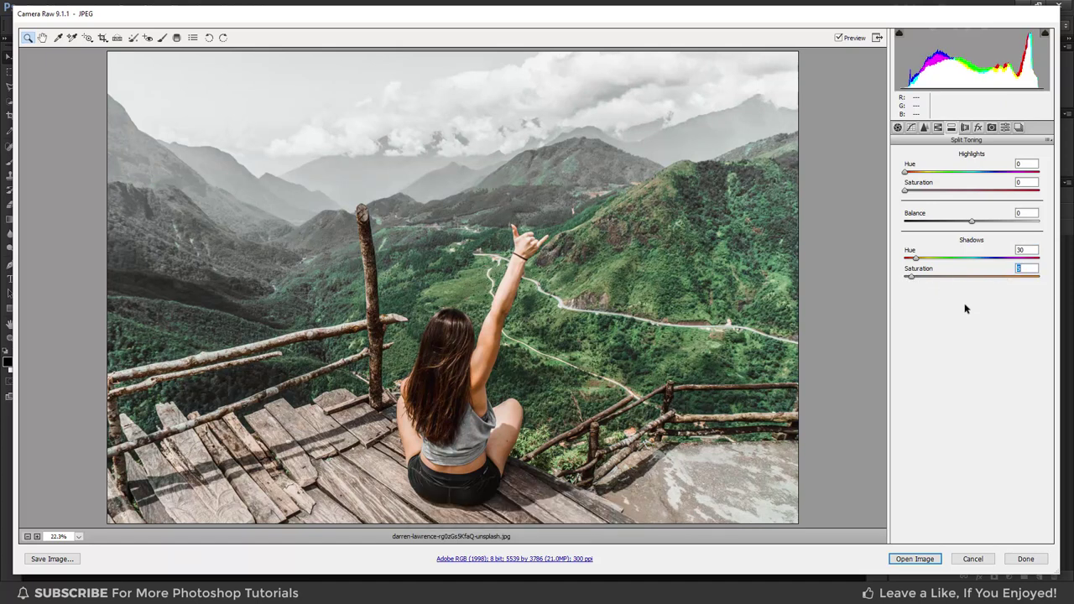
# Step: Show the empty Presets list and toggle Preview to compare the grade with the original
pyautogui.click(1006, 128)
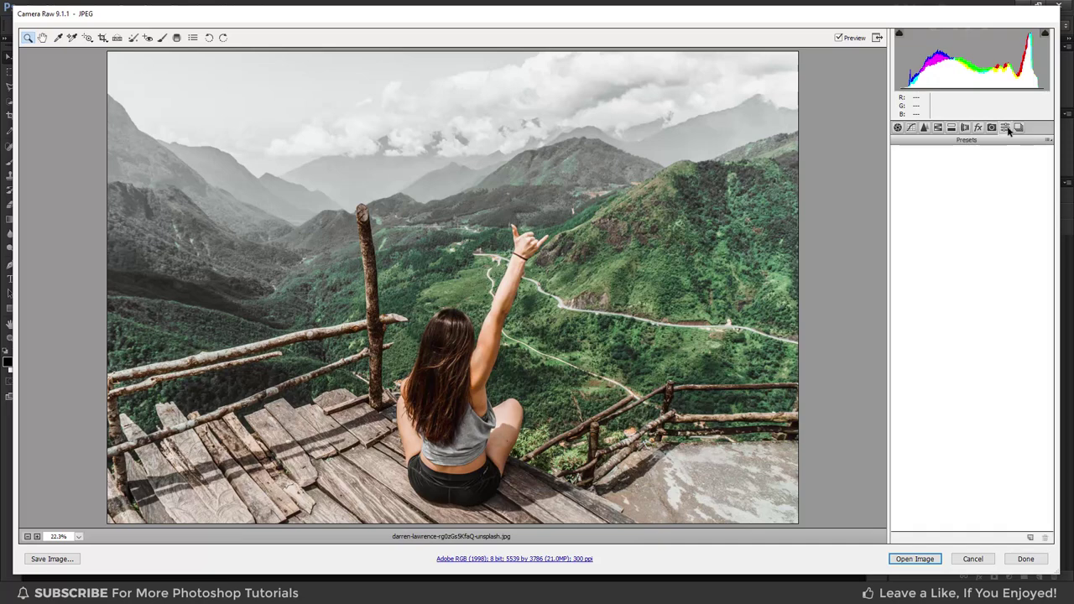
pyautogui.click(839, 38)
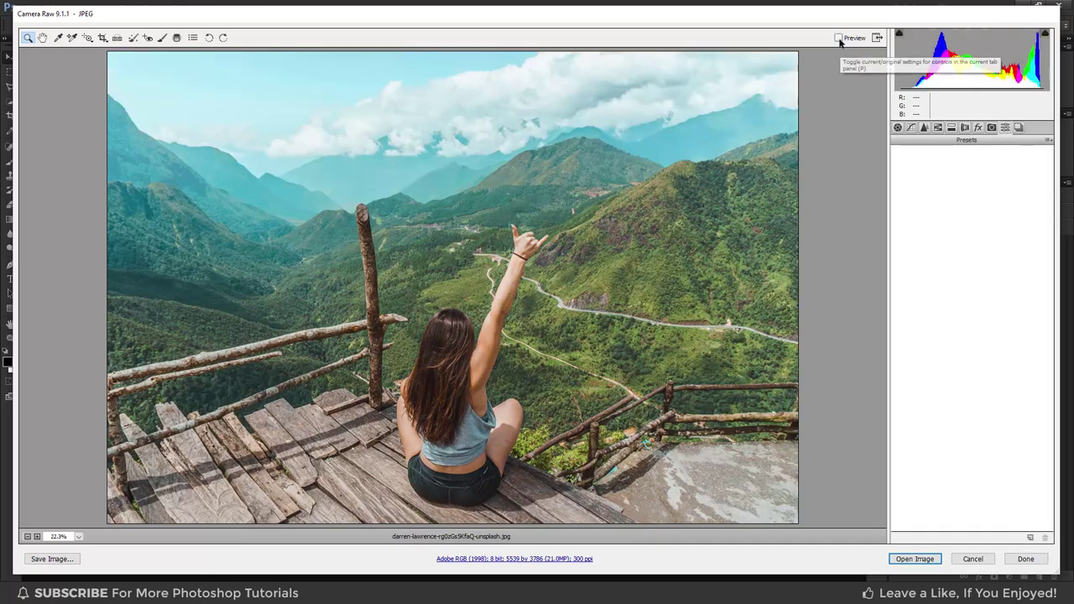
pyautogui.click(839, 39)
pyautogui.click(839, 38)
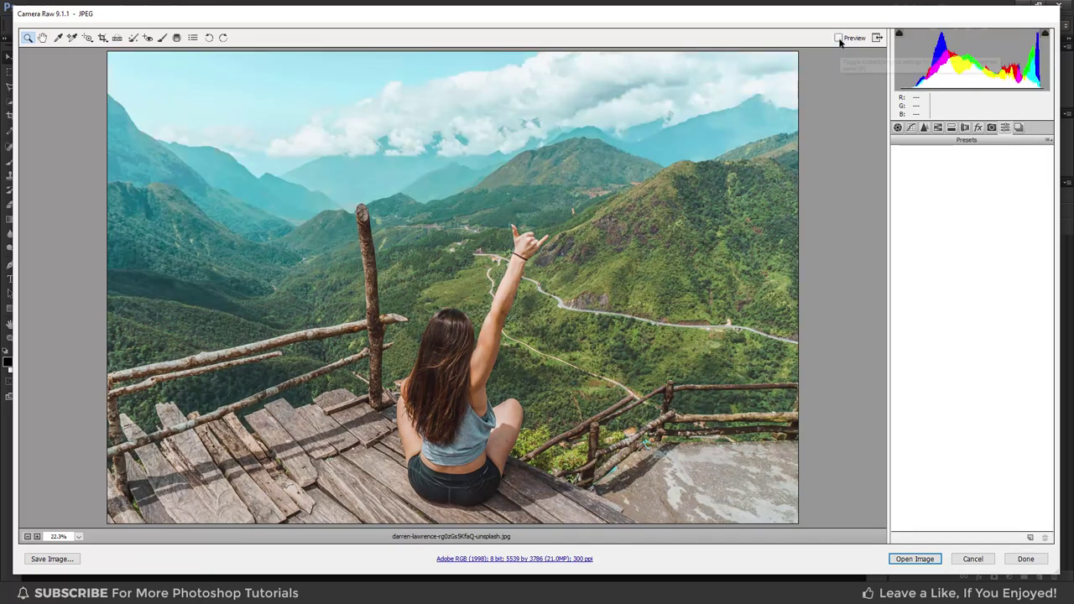
pyautogui.click(840, 38)
pyautogui.click(839, 39)
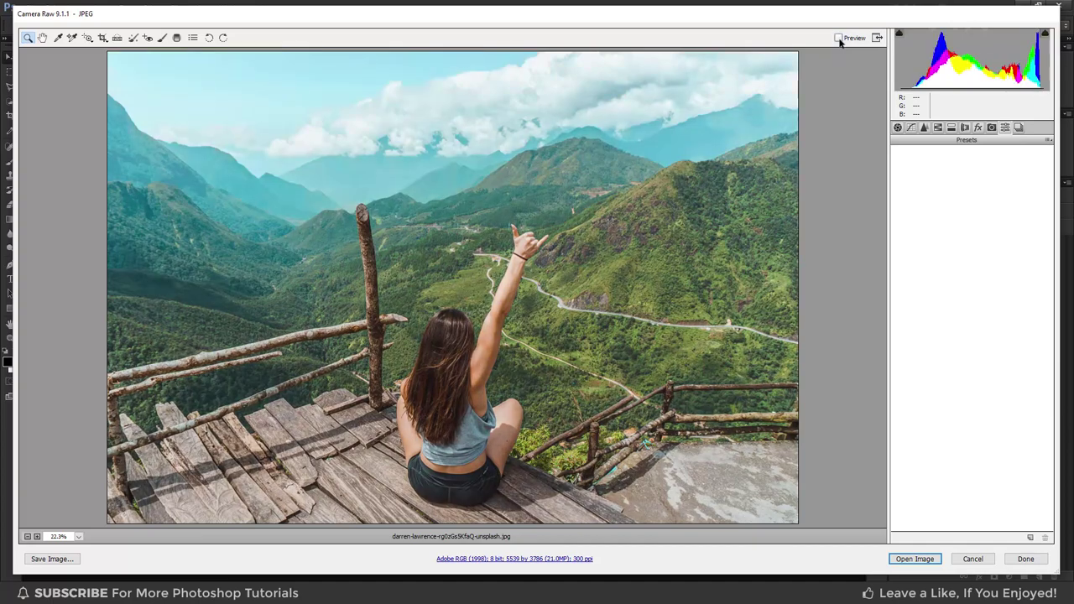
pyautogui.click(839, 39)
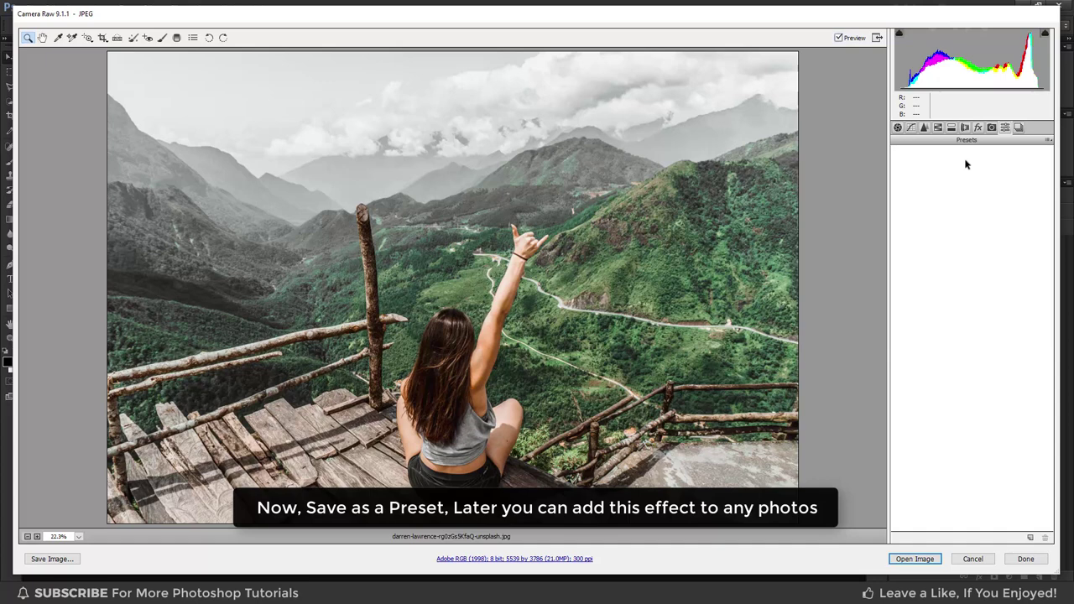
# Step: Save the current settings as a Camera Raw preset named 'Natural Green - Color Grade'
pyautogui.click(1048, 140)
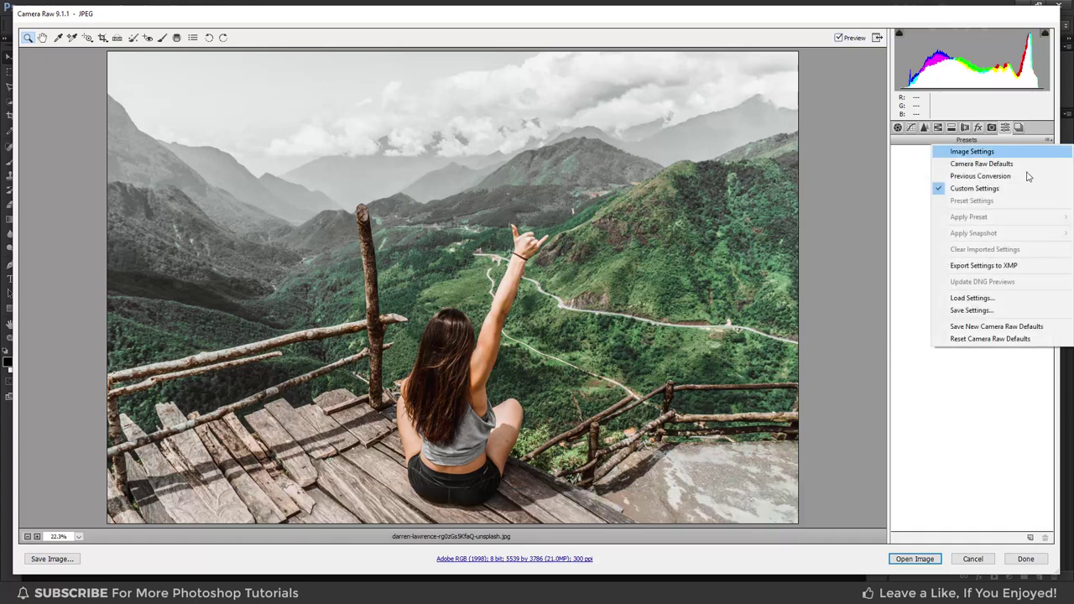
pyautogui.click(988, 312)
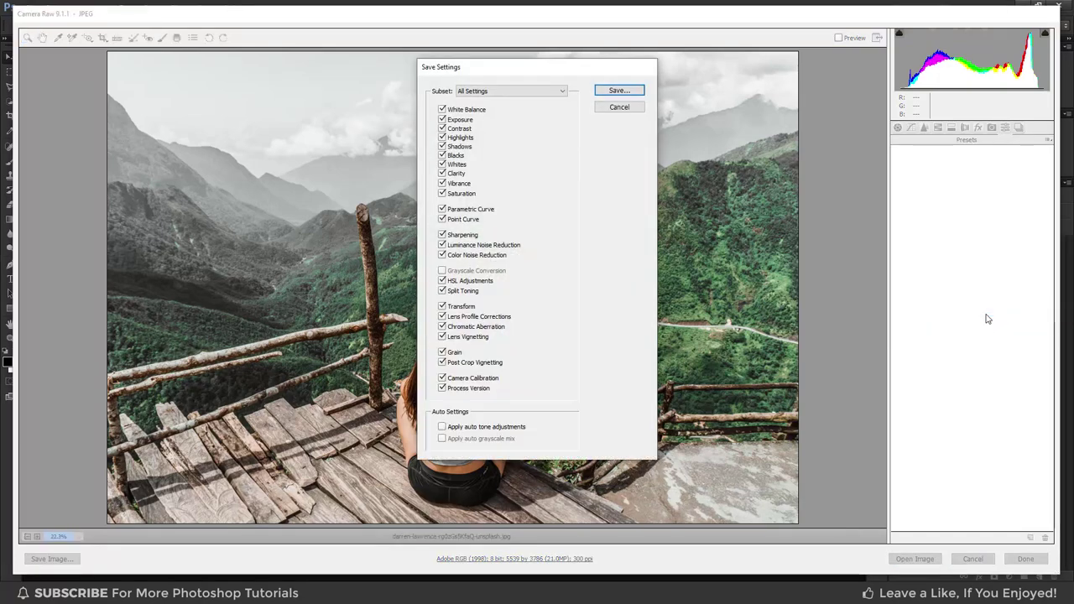
pyautogui.click(621, 91)
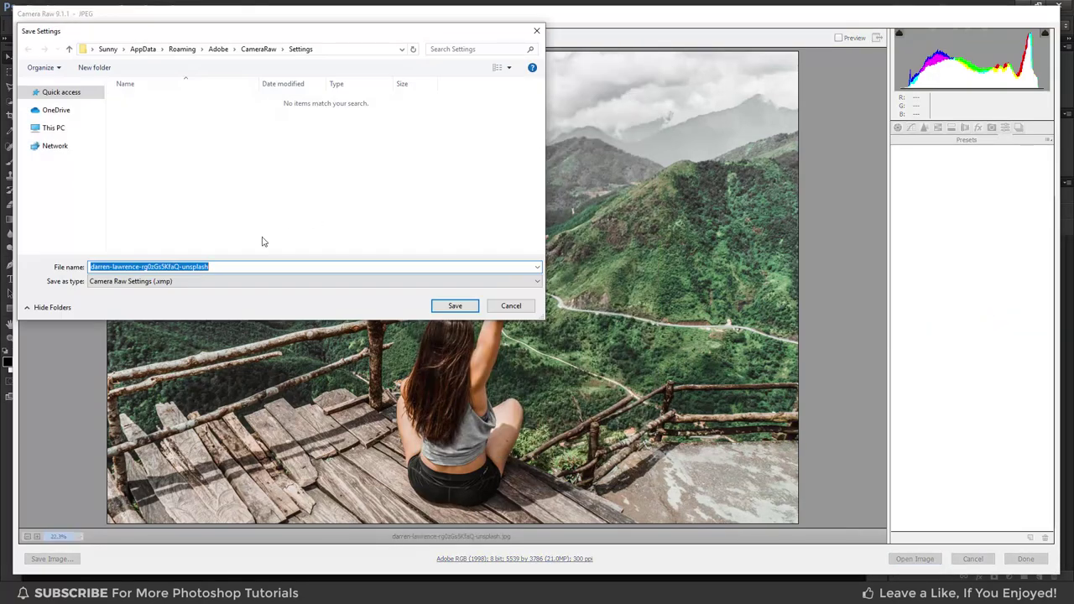
pyautogui.click(235, 266)
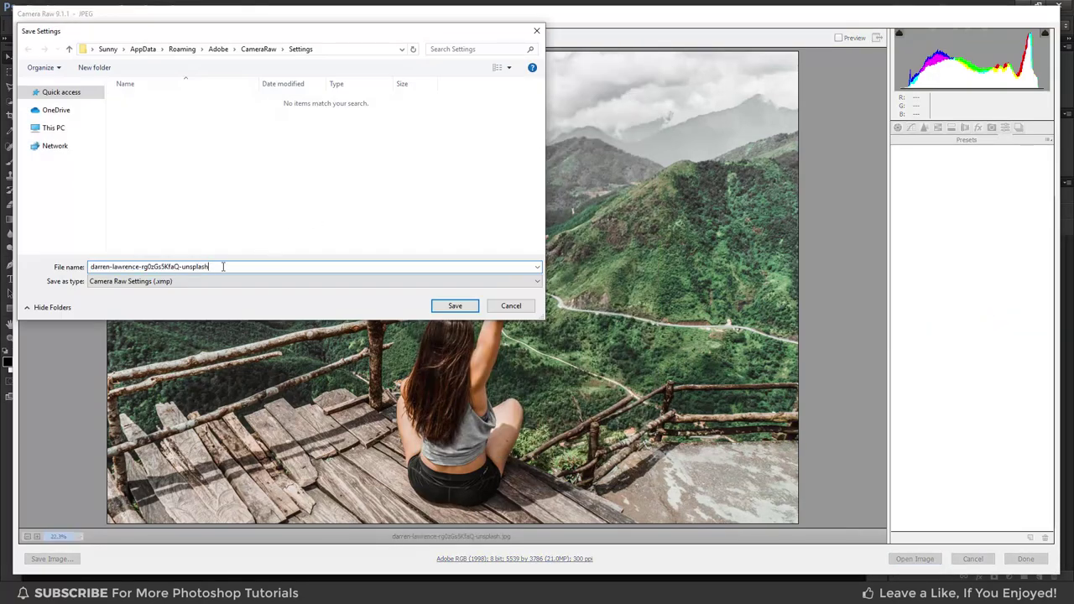
pyautogui.hotkey('ctrl', 'shift', 'Left')
pyautogui.hotkey('ctrl', 'shift', 'Left')
pyautogui.hotkey('ctrl', 'shift', 'Left')
pyautogui.hotkey('ctrl', 'shift', 'Left')
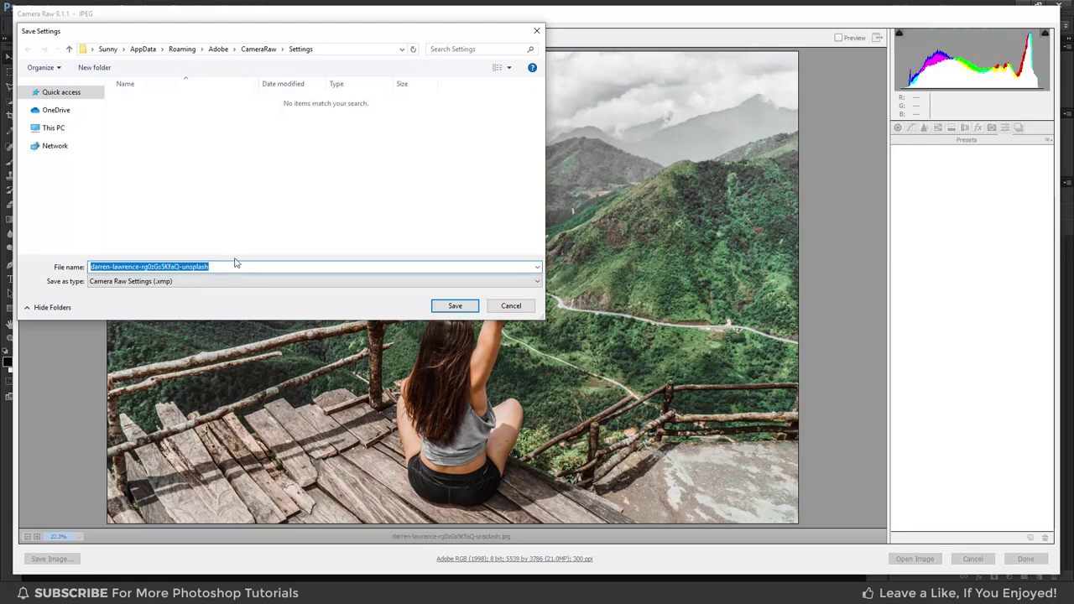
pyautogui.write('Natural Green - Color Grade')
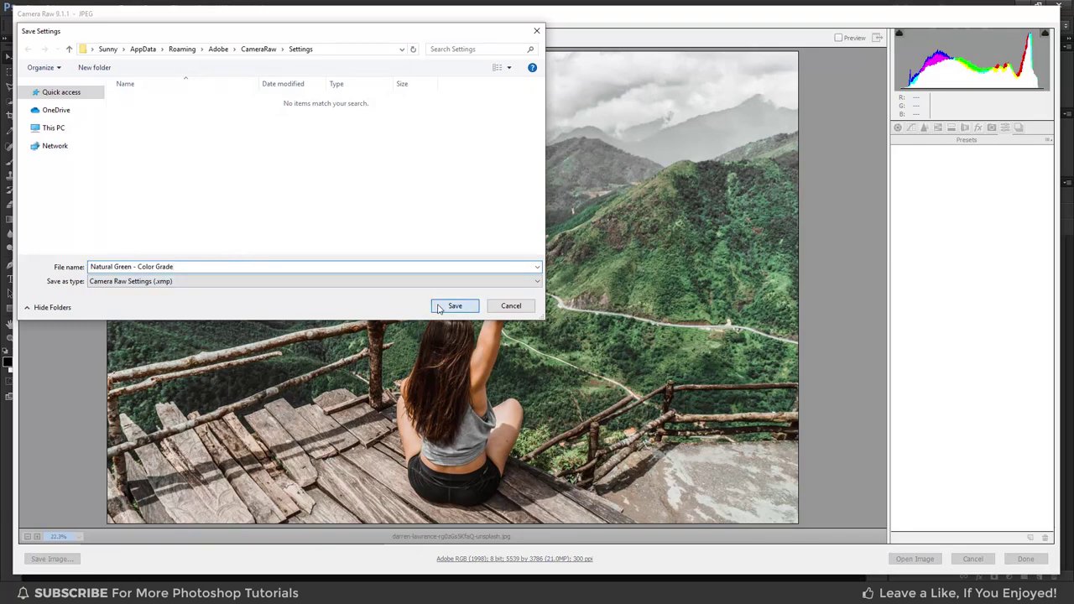
pyautogui.click(439, 309)
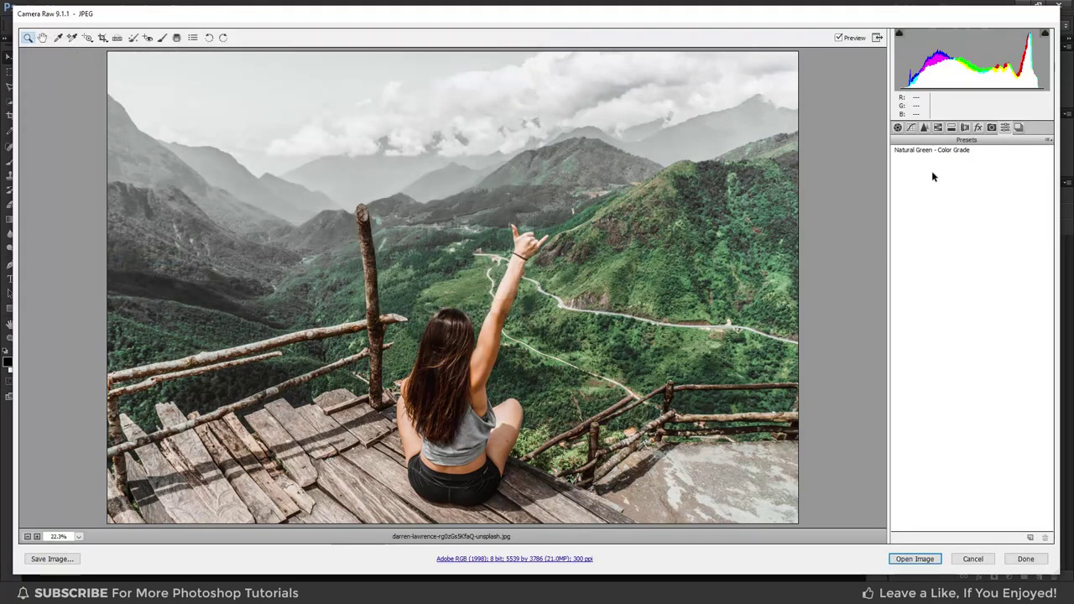
# Step: Open the graded mountain photo in Photoshop, then close it without saving
pyautogui.click(917, 559)
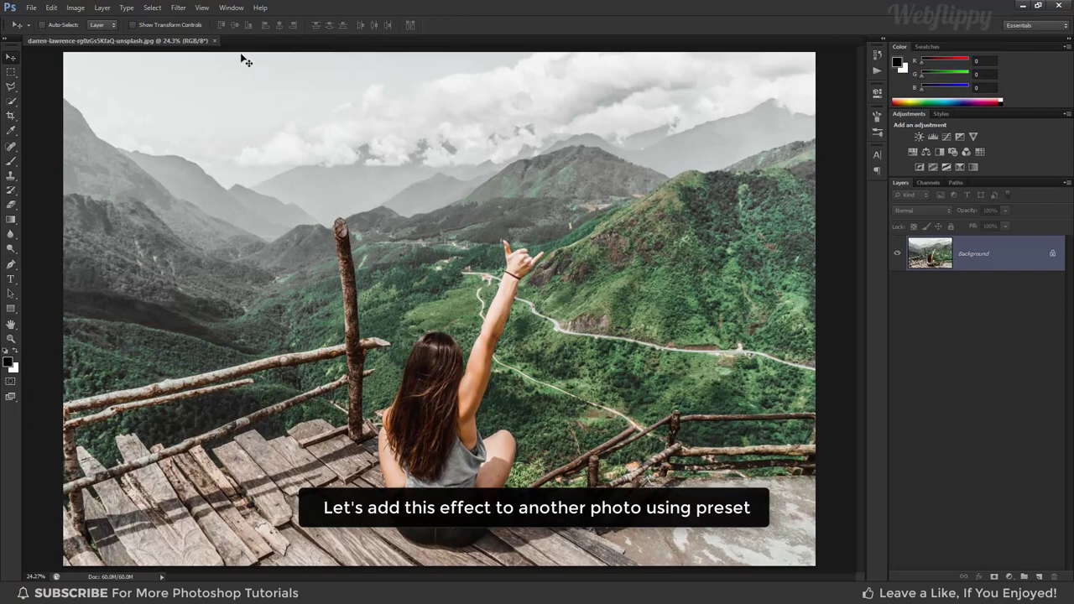
pyautogui.click(215, 40)
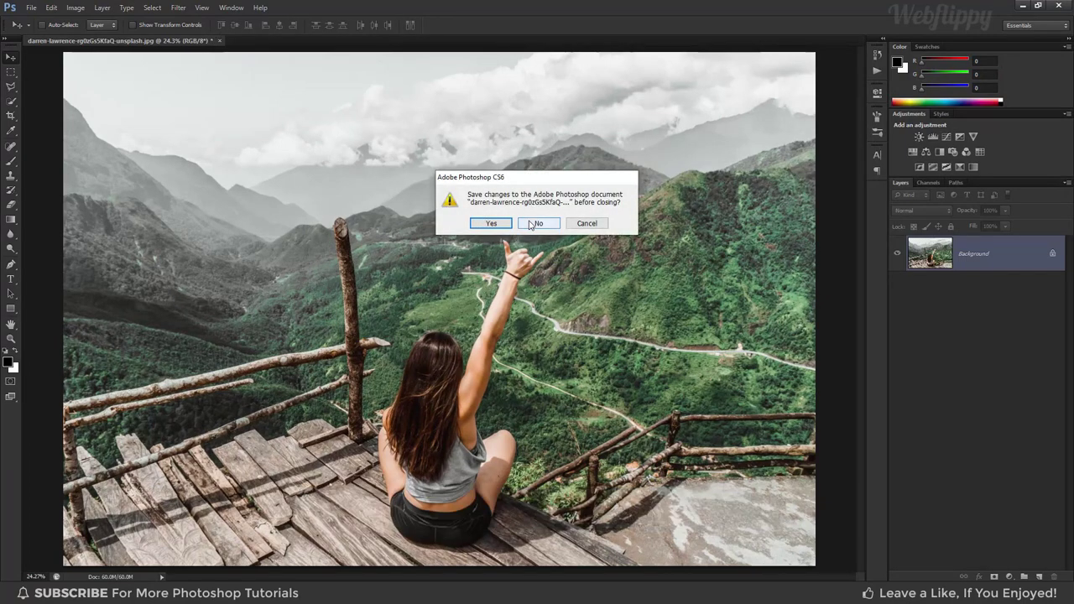
pyautogui.click(523, 224)
pyautogui.click(31, 8)
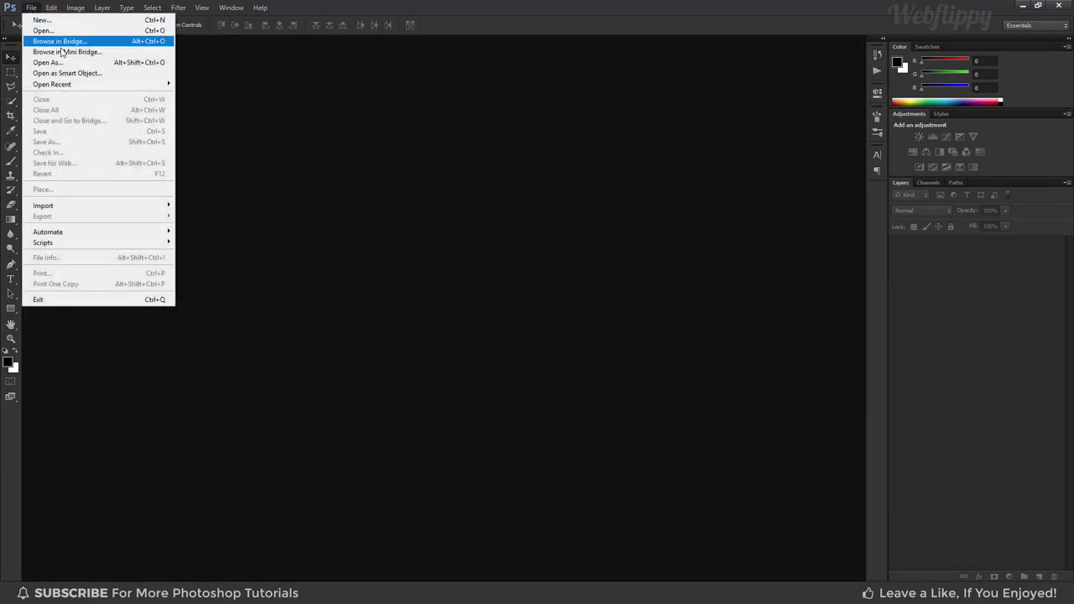
pyautogui.click(67, 65)
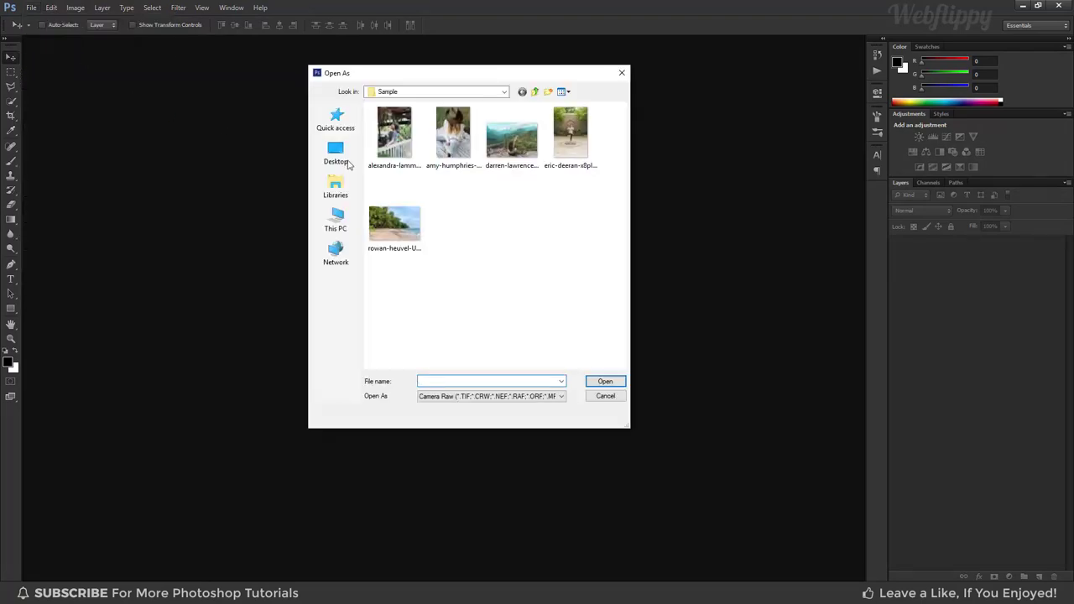
pyautogui.click(569, 165)
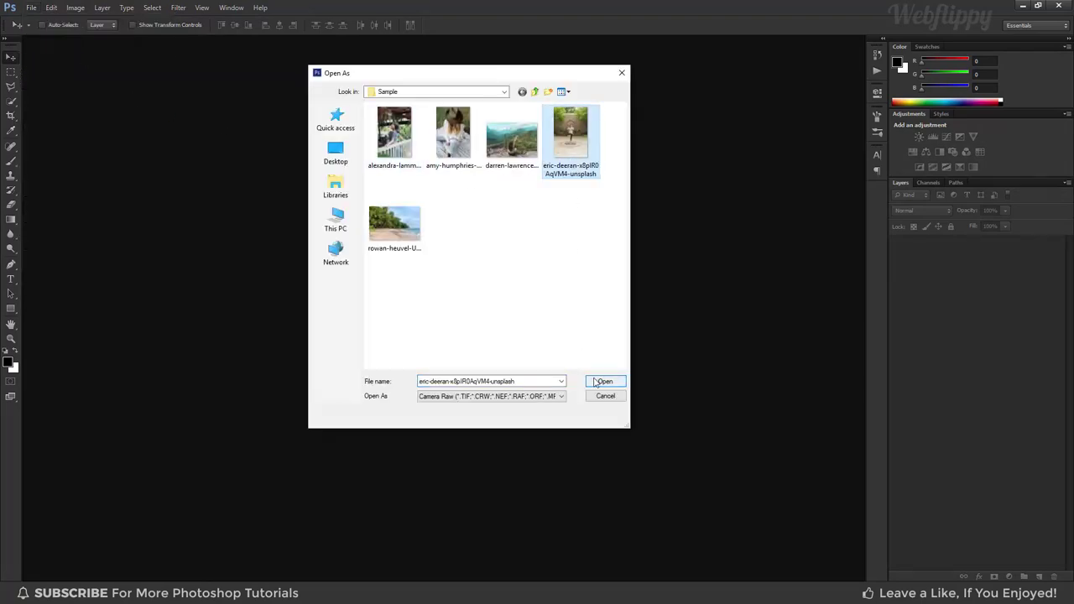
pyautogui.click(595, 382)
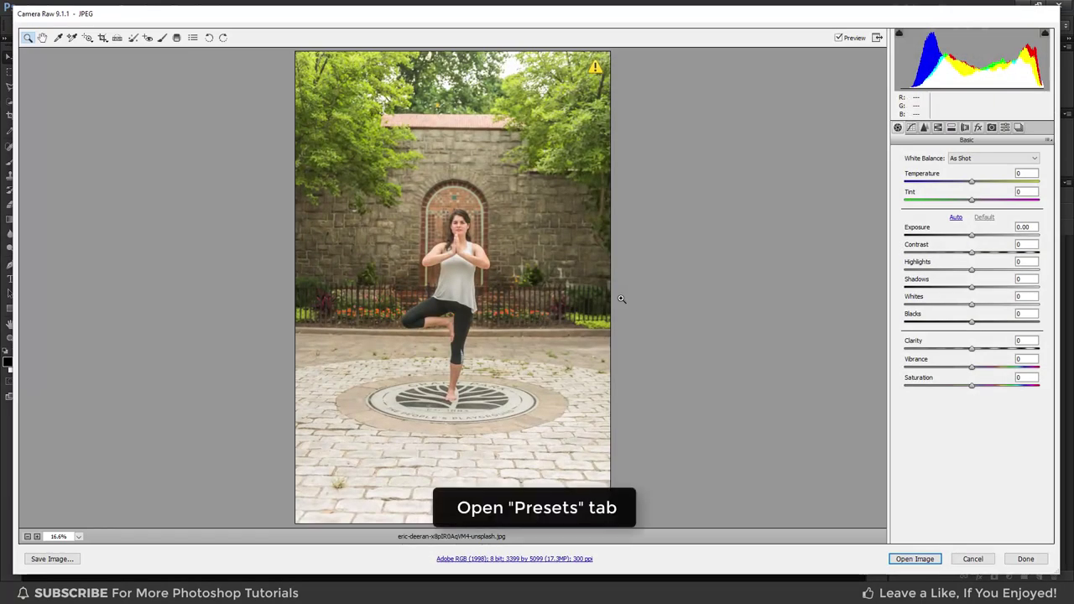
# Step: Apply the Natural Green - Color Grade preset to the yoga photo, compare it with the original, and open it in Photoshop
pyautogui.click(1008, 127)
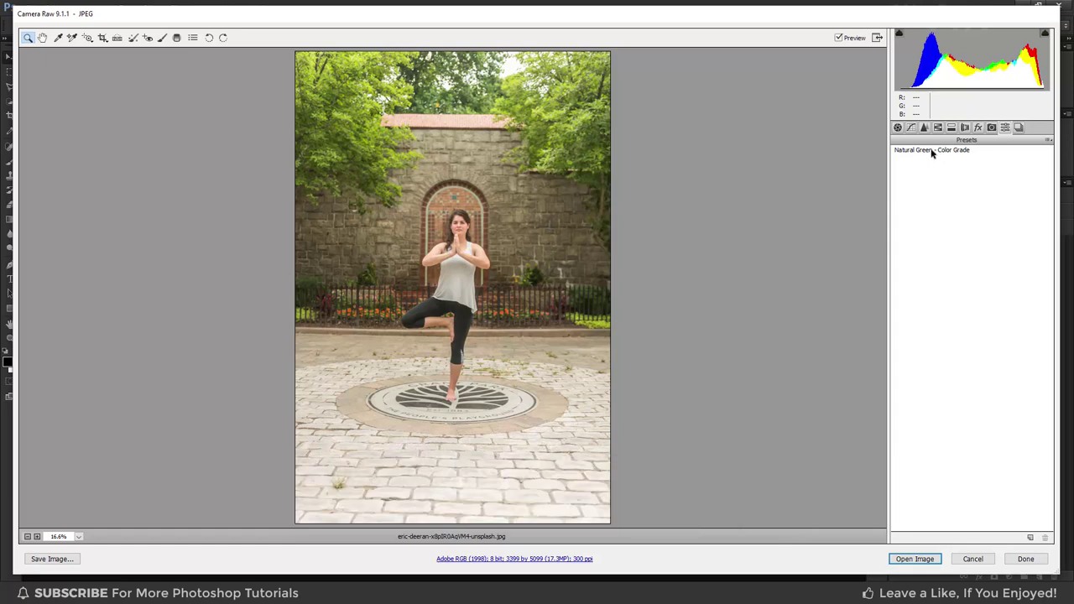
pyautogui.click(931, 151)
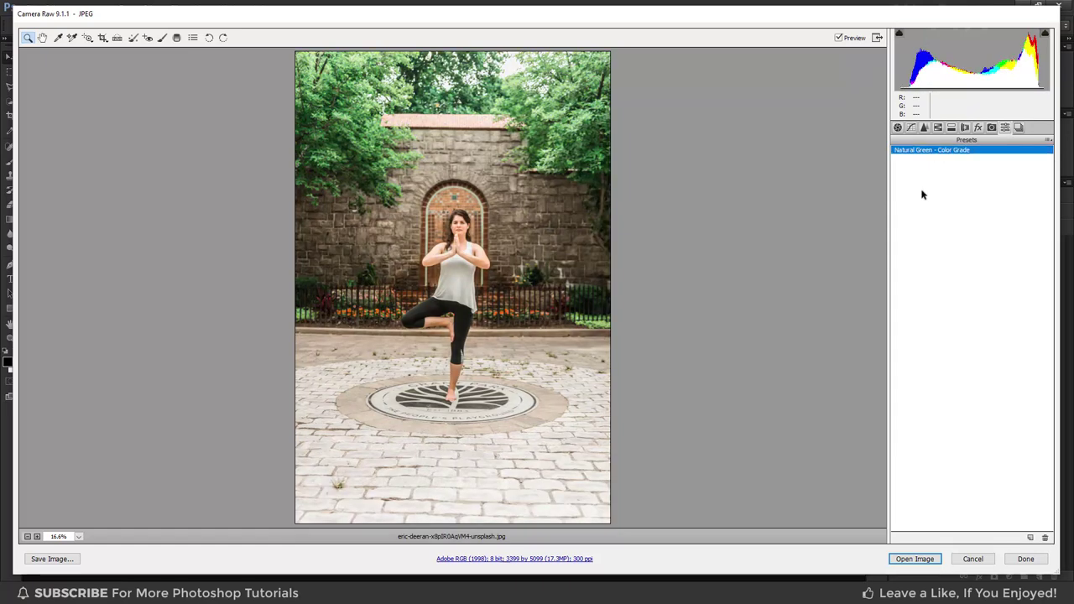
pyautogui.click(840, 38)
pyautogui.click(840, 38)
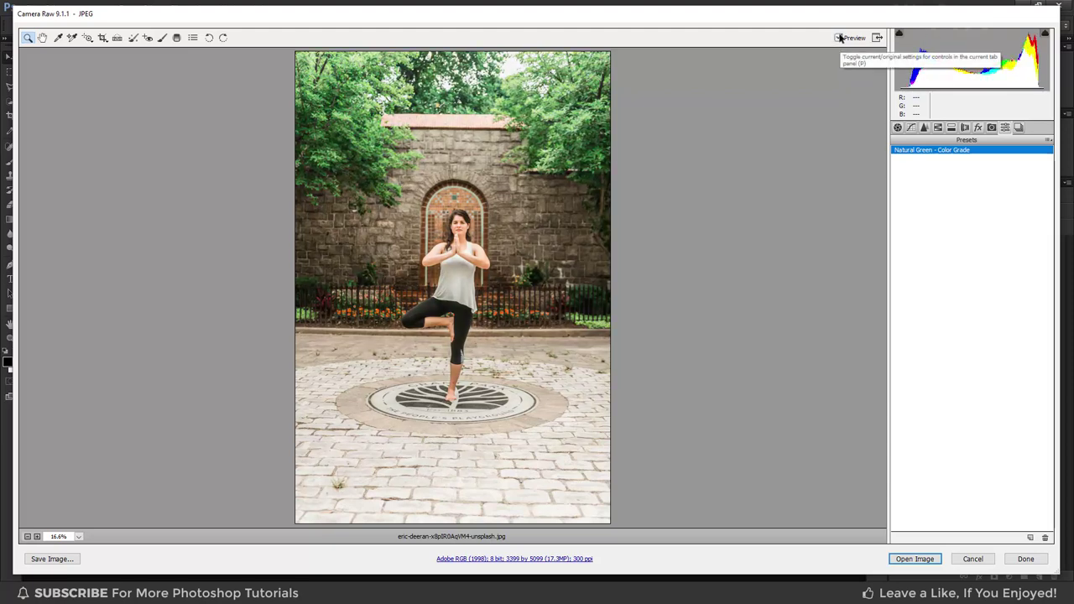
pyautogui.click(840, 38)
pyautogui.click(840, 38)
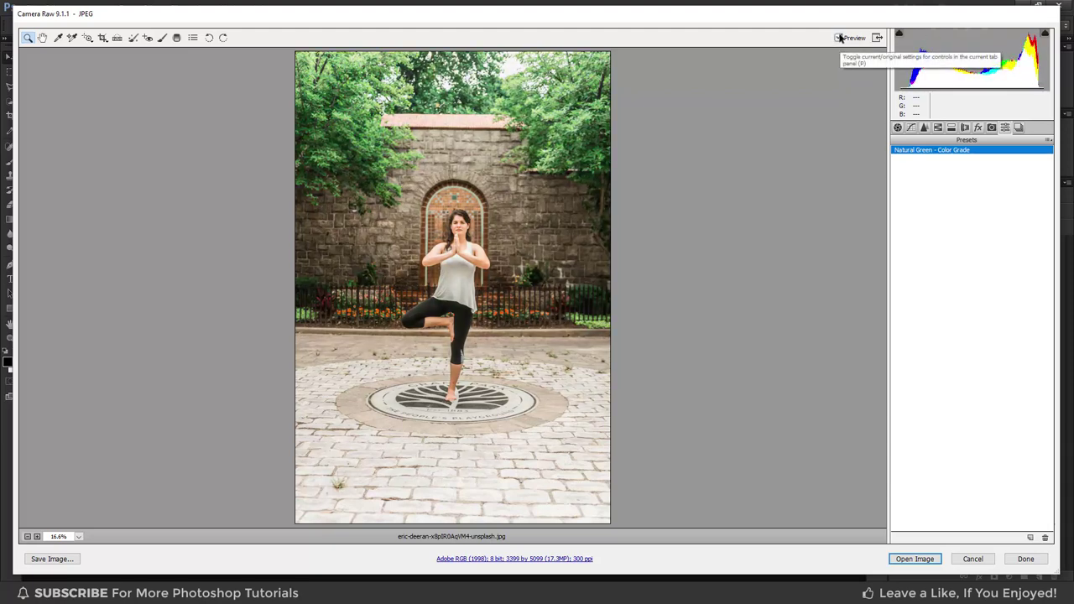
pyautogui.click(912, 559)
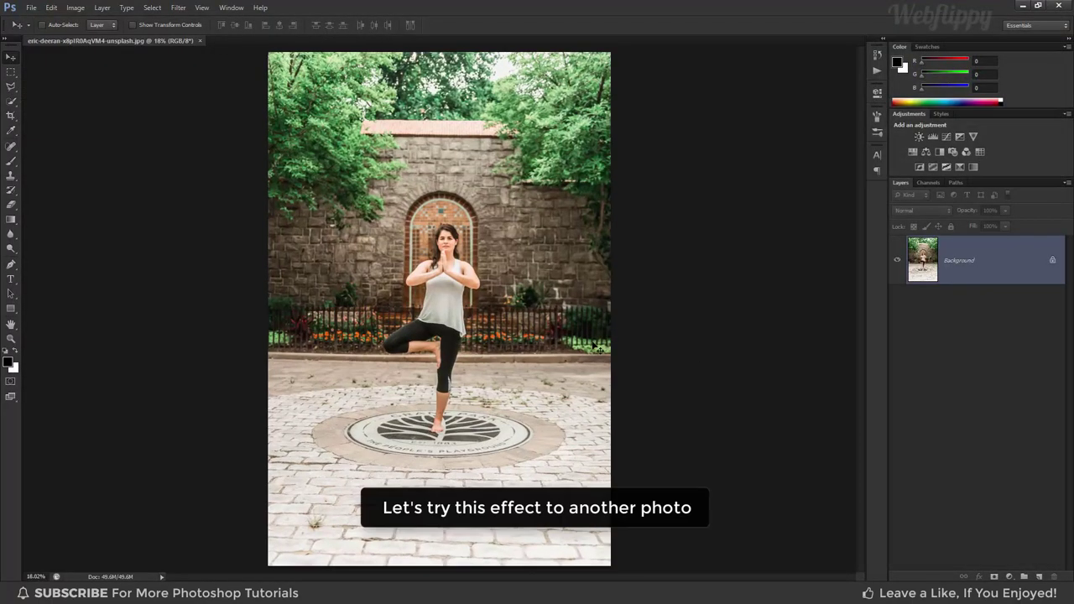
# Step: Close the yoga photo without saving and open the amy-humphries hat photo in Camera Raw
pyautogui.click(200, 41)
pyautogui.click(539, 223)
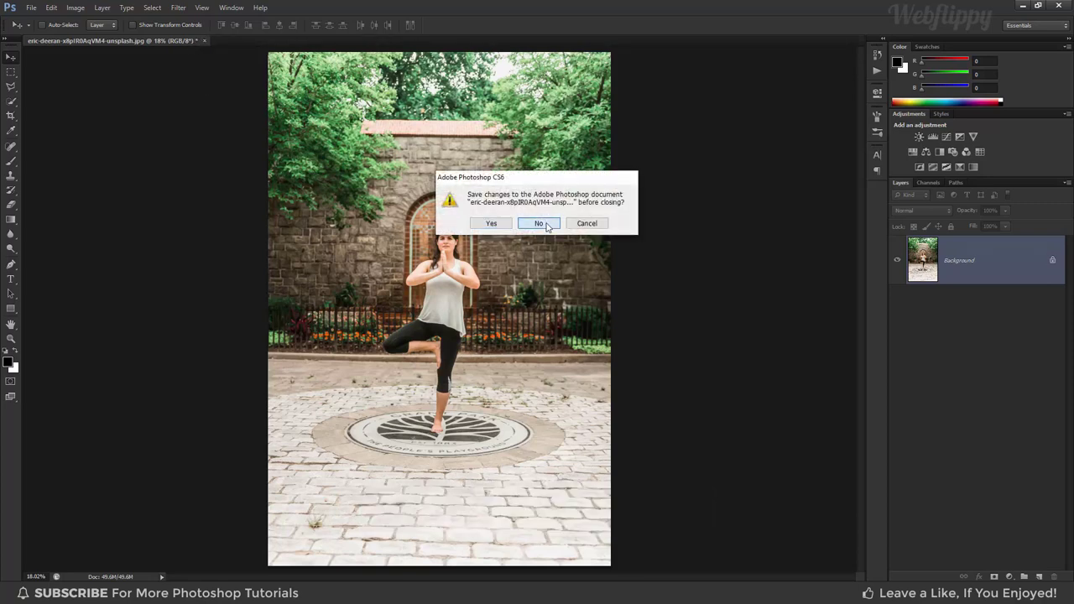
pyautogui.click(32, 8)
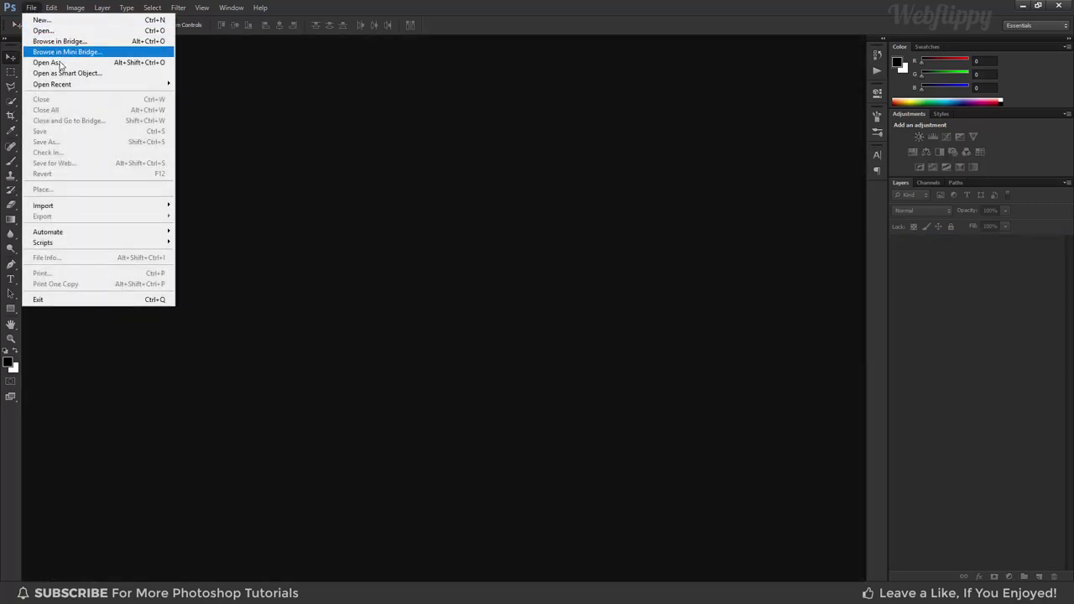
pyautogui.click(61, 65)
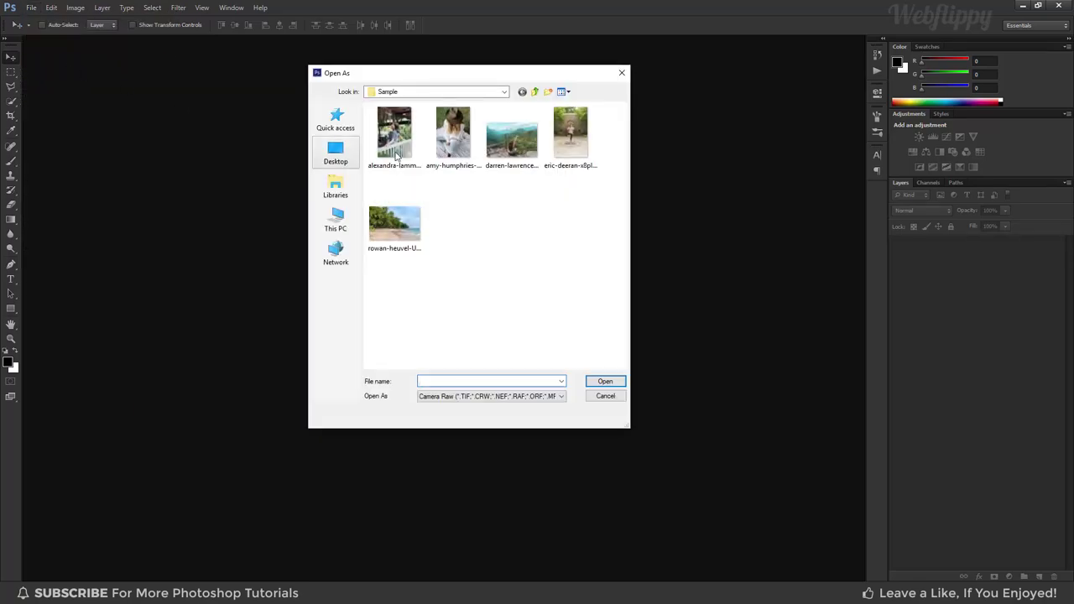
pyautogui.click(453, 148)
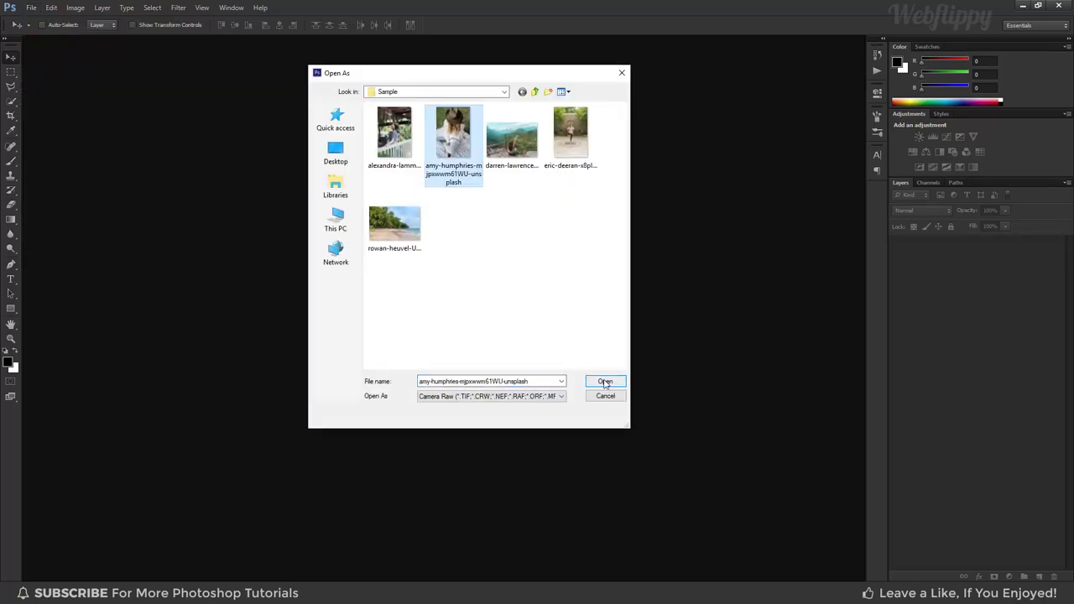
pyautogui.click(604, 380)
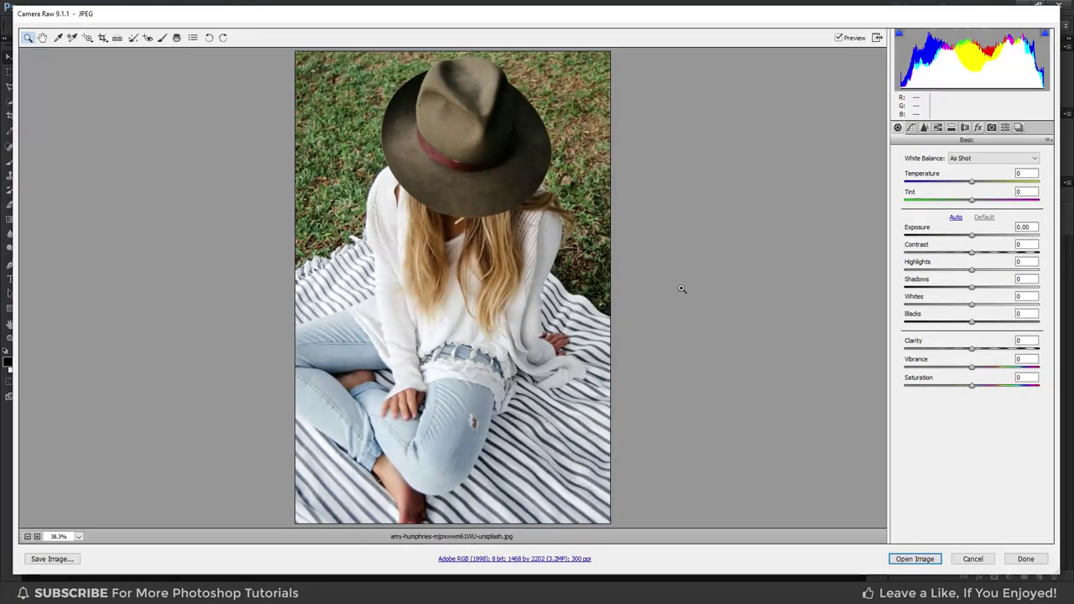
# Step: Apply the Natural Green - Color Grade preset to the hat photo and compare it with the original
pyautogui.click(1005, 128)
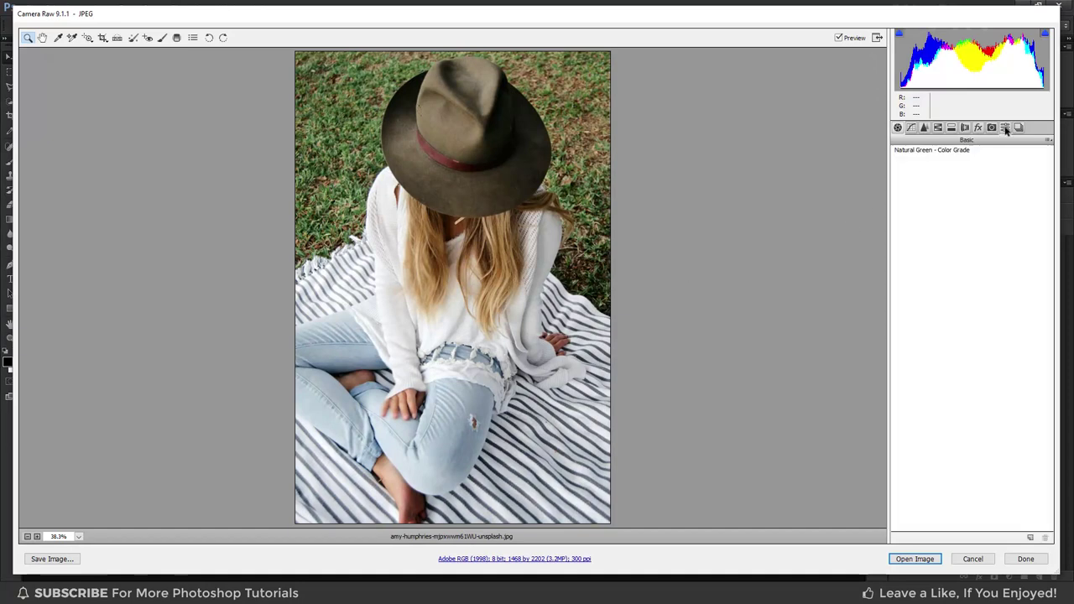
pyautogui.click(936, 151)
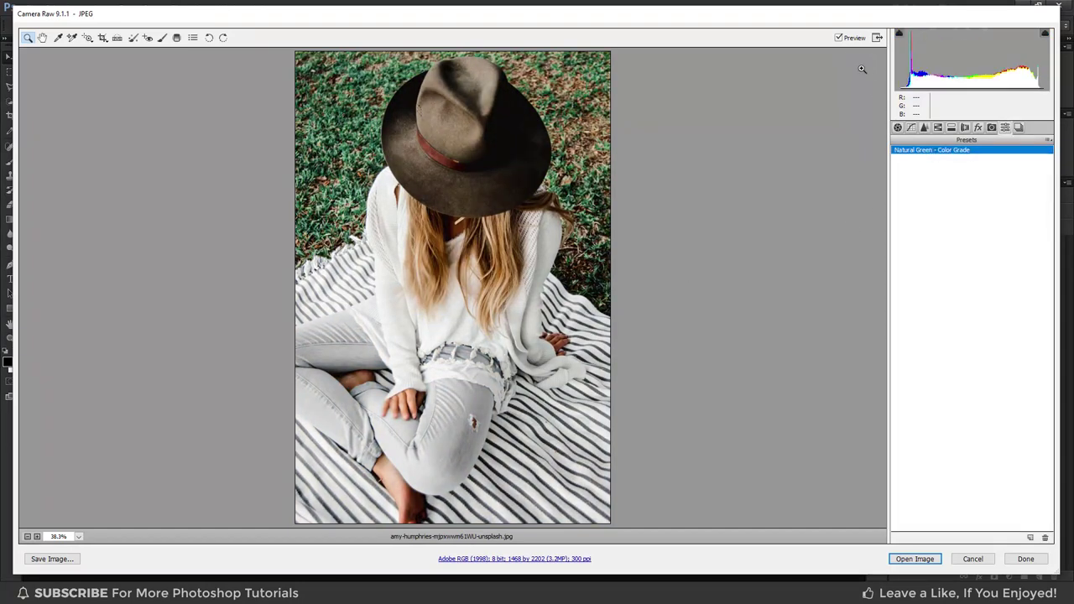
pyautogui.click(839, 38)
pyautogui.click(839, 38)
pyautogui.click(839, 39)
pyautogui.click(840, 38)
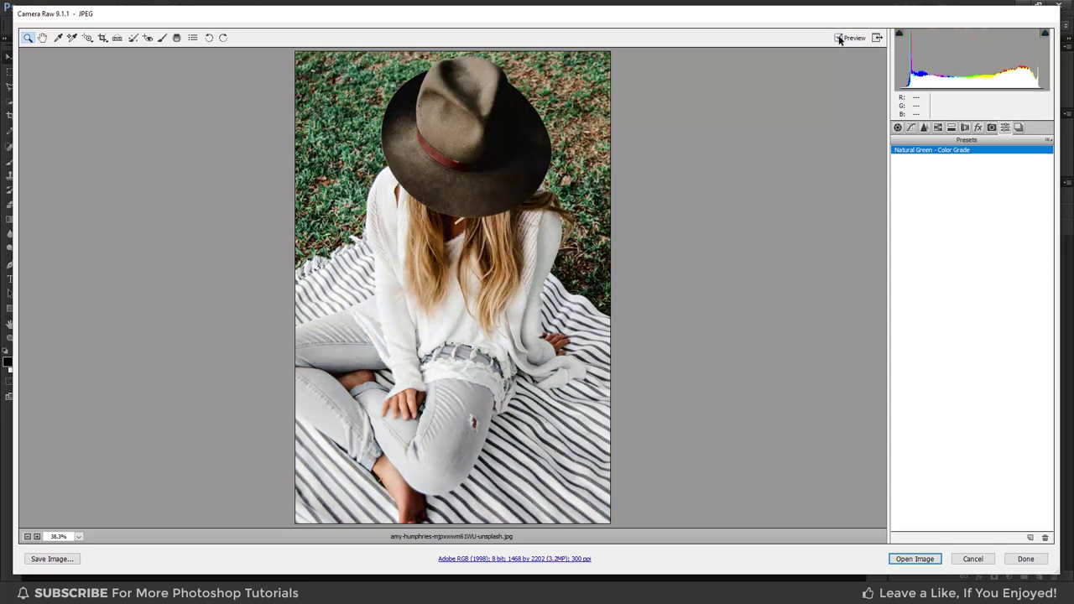
# Step: Raise Exposure to +0.40 and open the hat photo in the main workspace
pyautogui.click(897, 128)
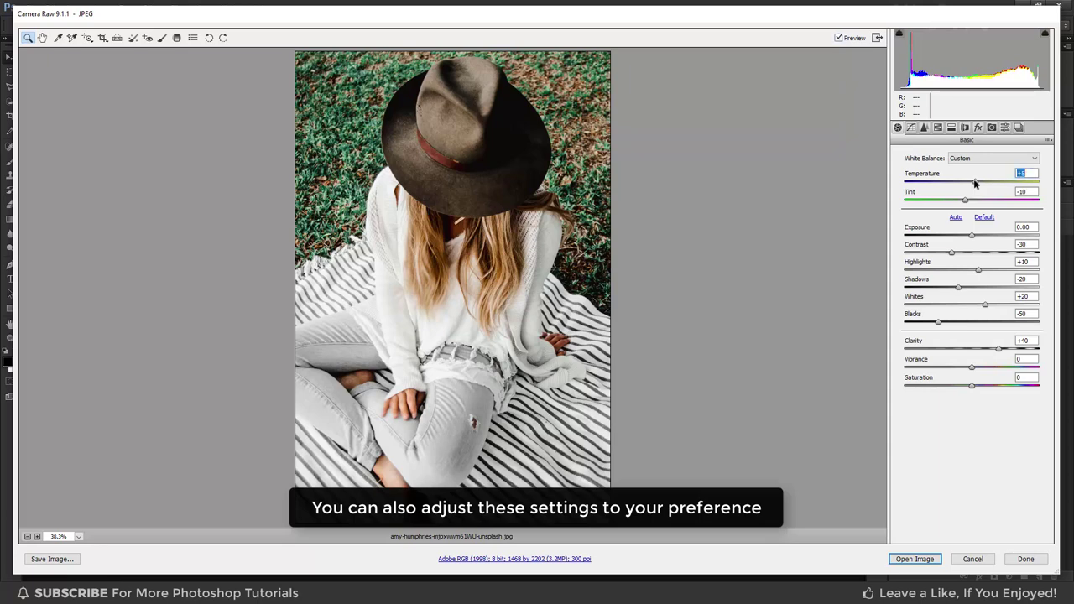
pyautogui.moveTo(972, 236); pyautogui.dragTo(970, 240)
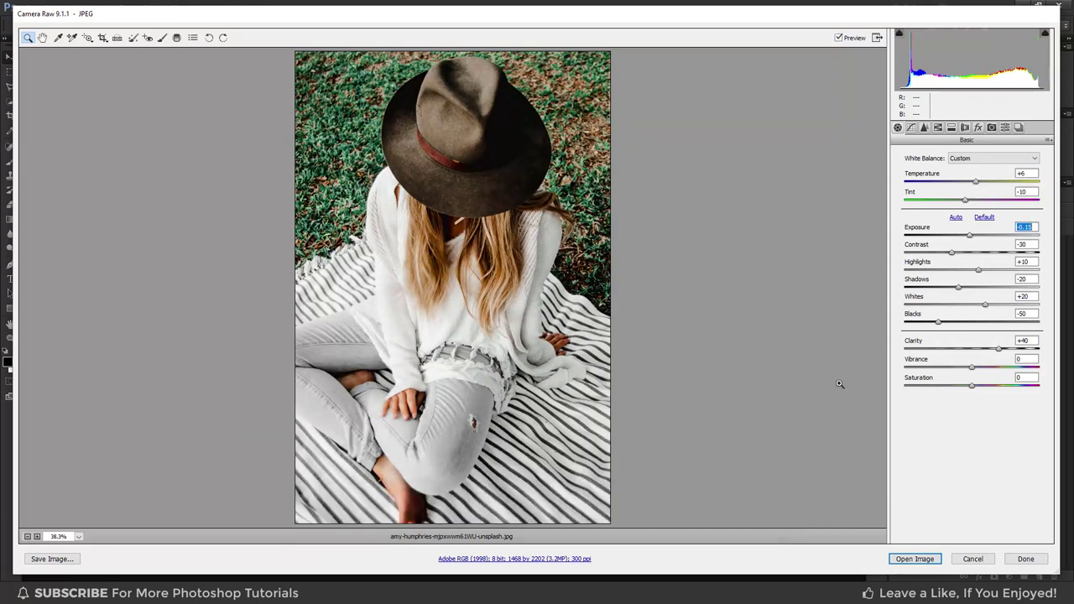
pyautogui.click(902, 559)
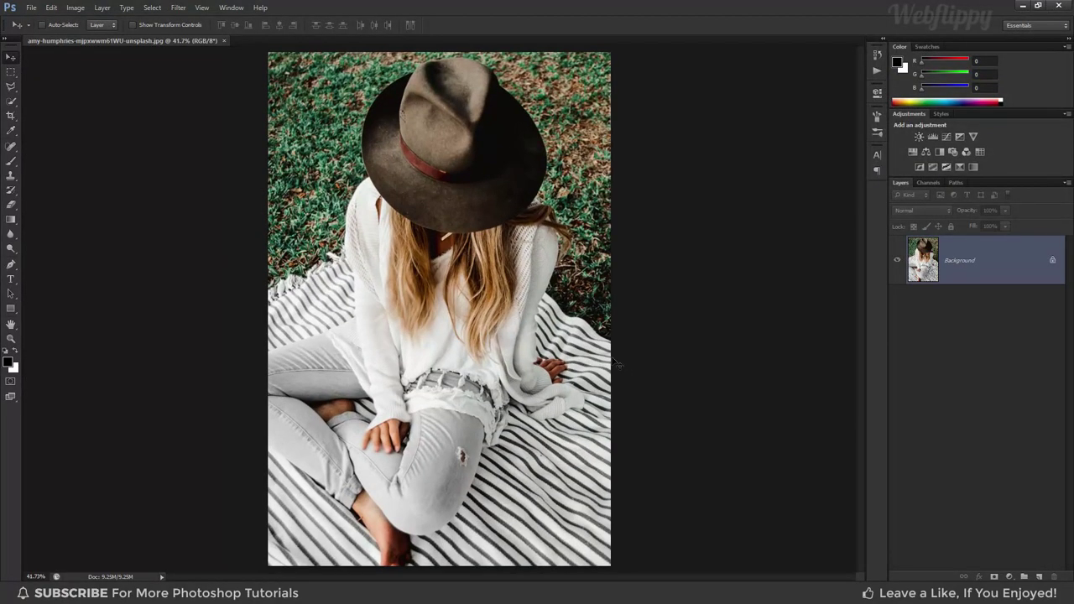